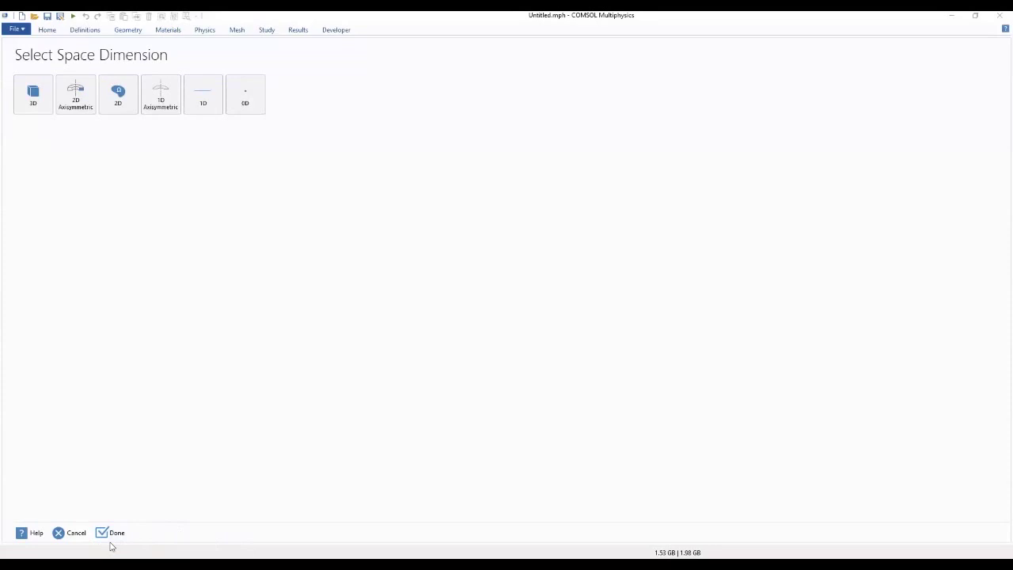
Create a new 1D model with the Lithium-Ion Battery (liion) interface from Electrochemistry > Battery Interfaces.
click(70, 534)
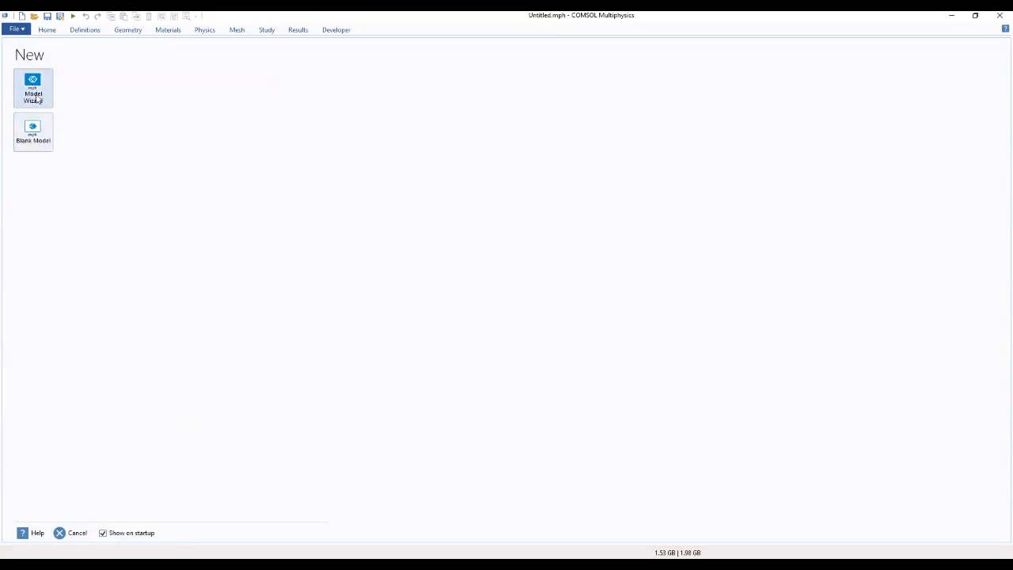
click(37, 99)
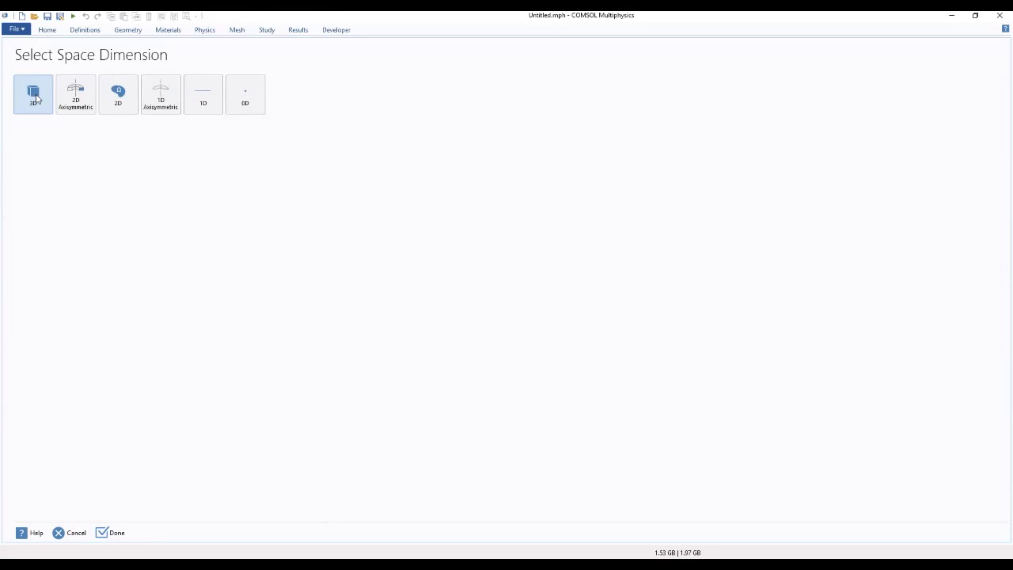
click(205, 97)
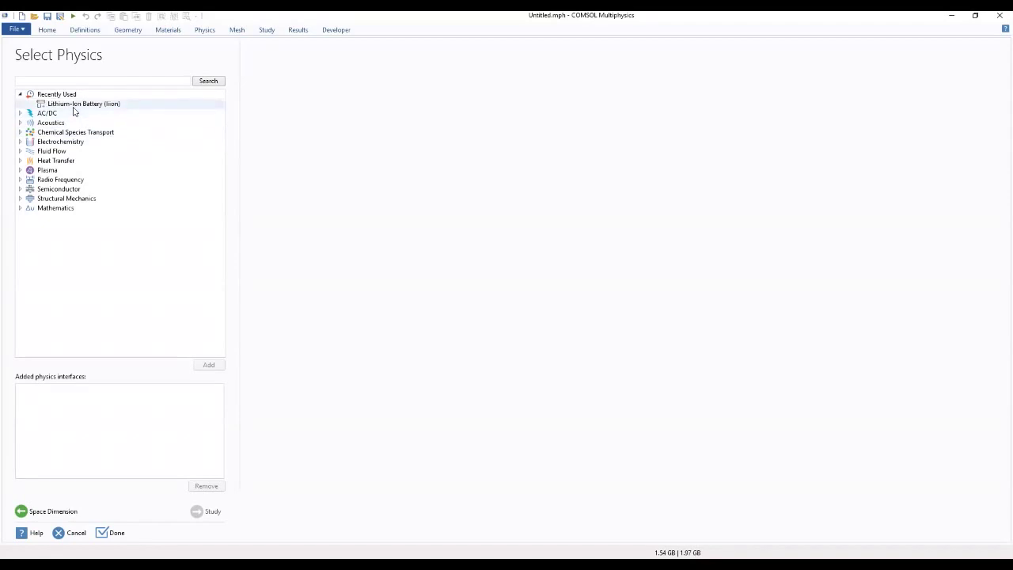
click(20, 142)
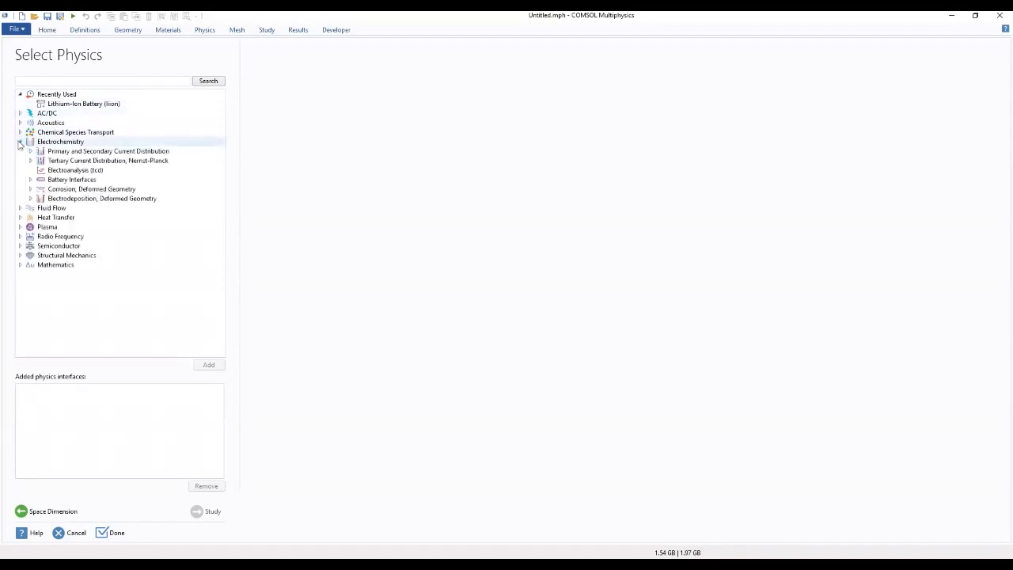
click(30, 180)
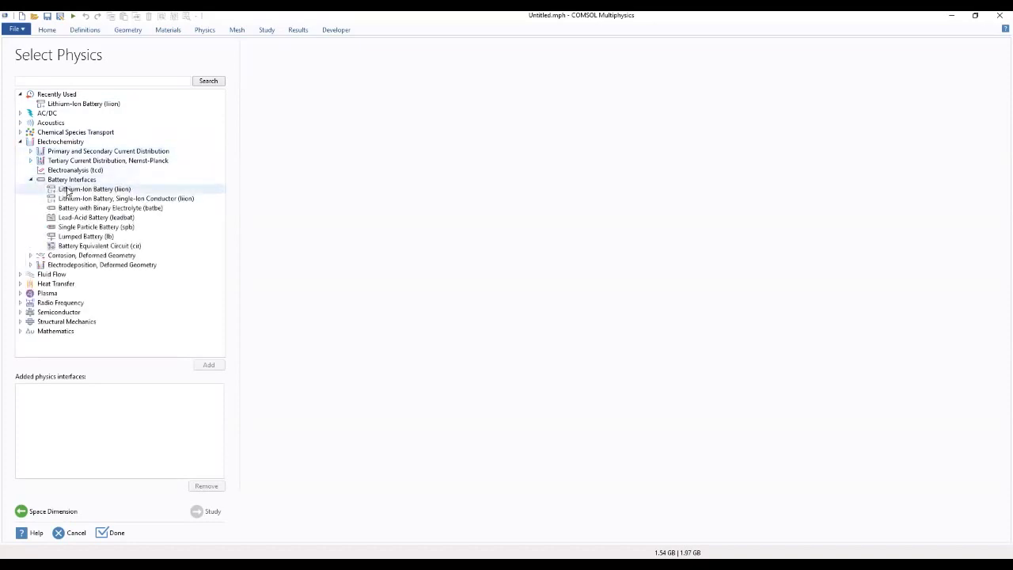
click(60, 191)
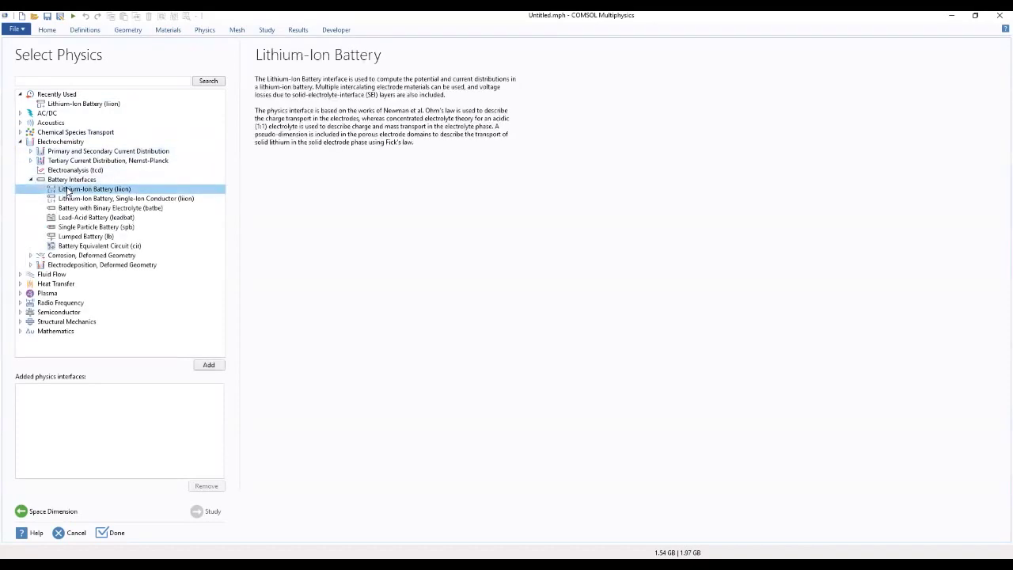
click(207, 367)
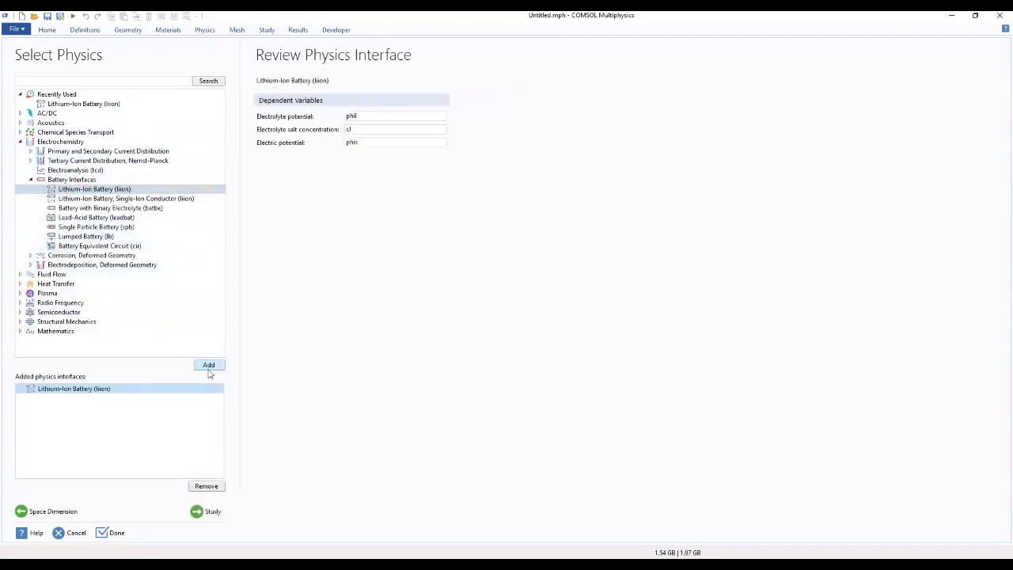
Choose the AC Impedance, Initial Values study, finish the wizard, and discard the unsaved Untitled.mph.
click(207, 513)
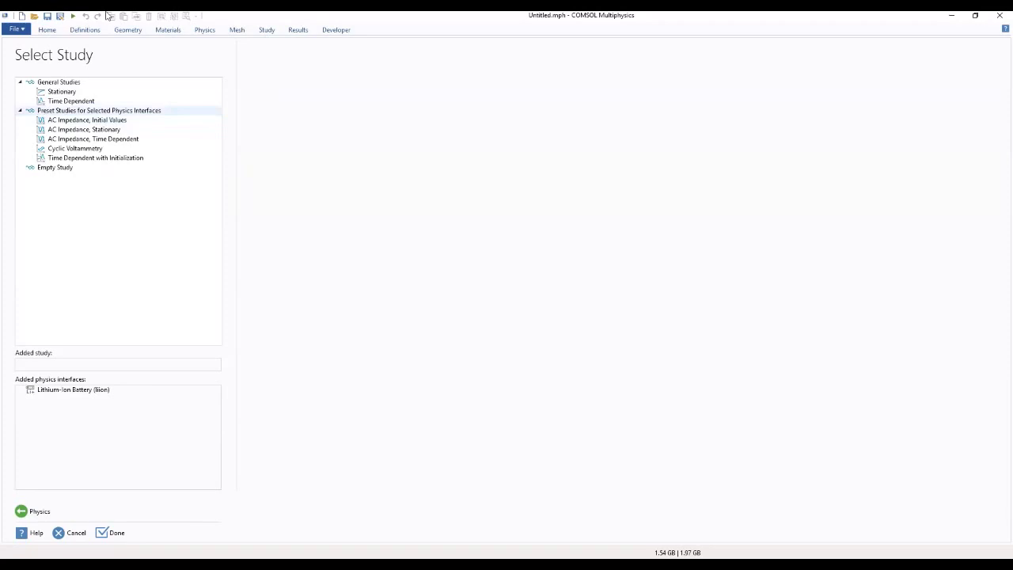
click(125, 124)
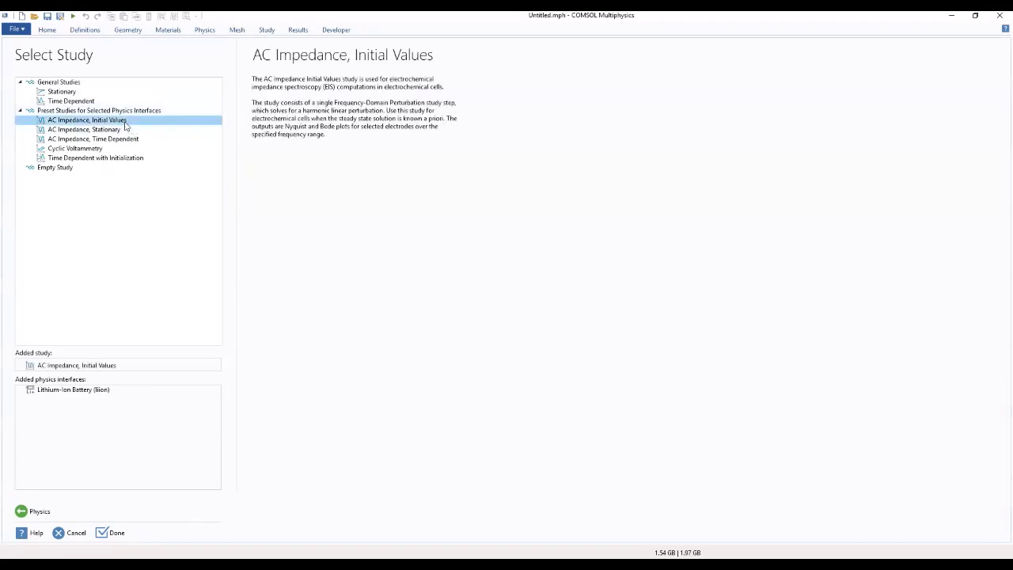
key(ctrl+n)
click(534, 328)
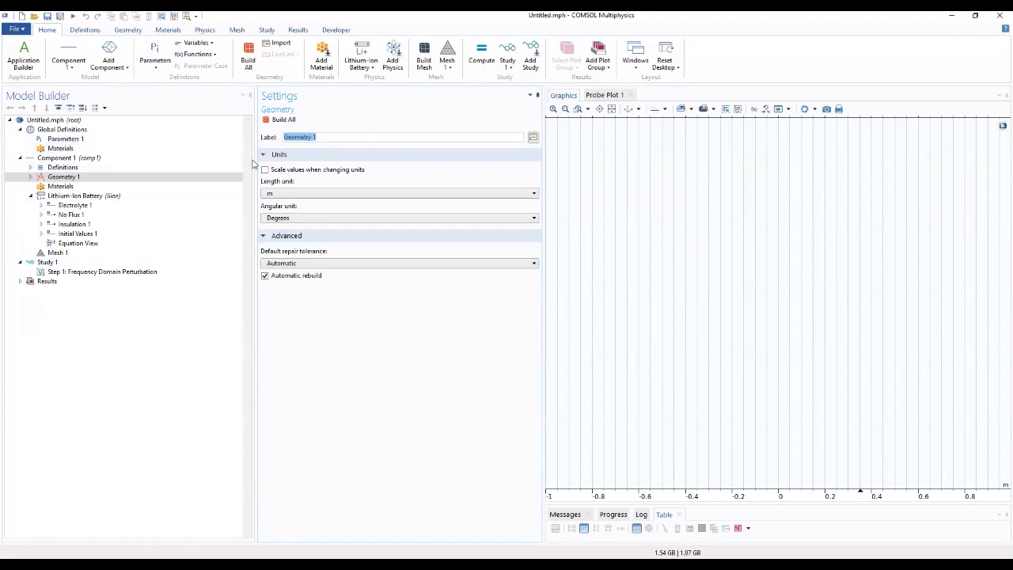
Narrow the Model Builder, widen the Settings panel, and expand Component 1 > Definitions.
drag(254, 162, 222, 167)
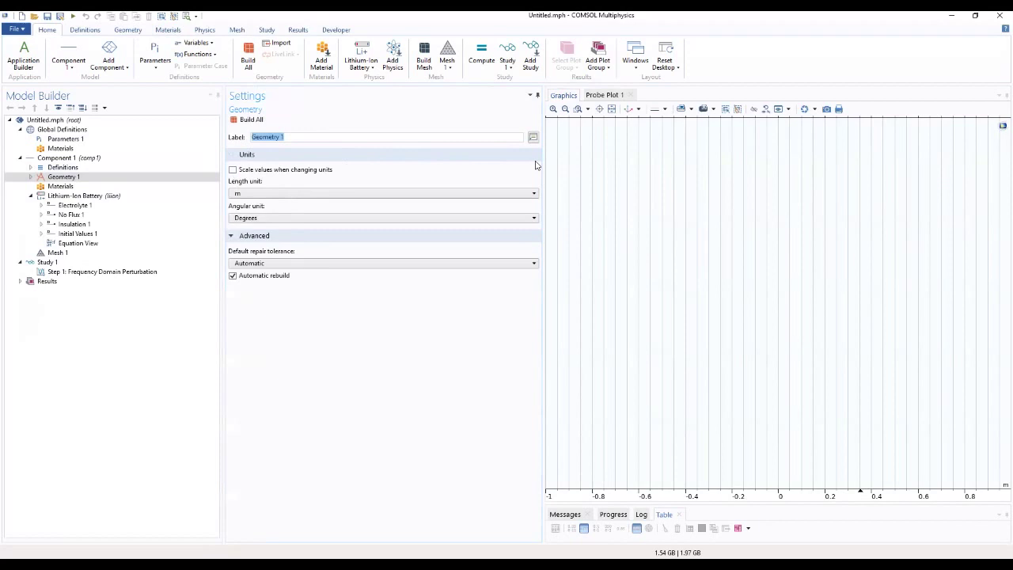
mouse_move(543, 163)
mouse_down()
mouse_move(564, 156)
mouse_move(540, 152)
mouse_up()
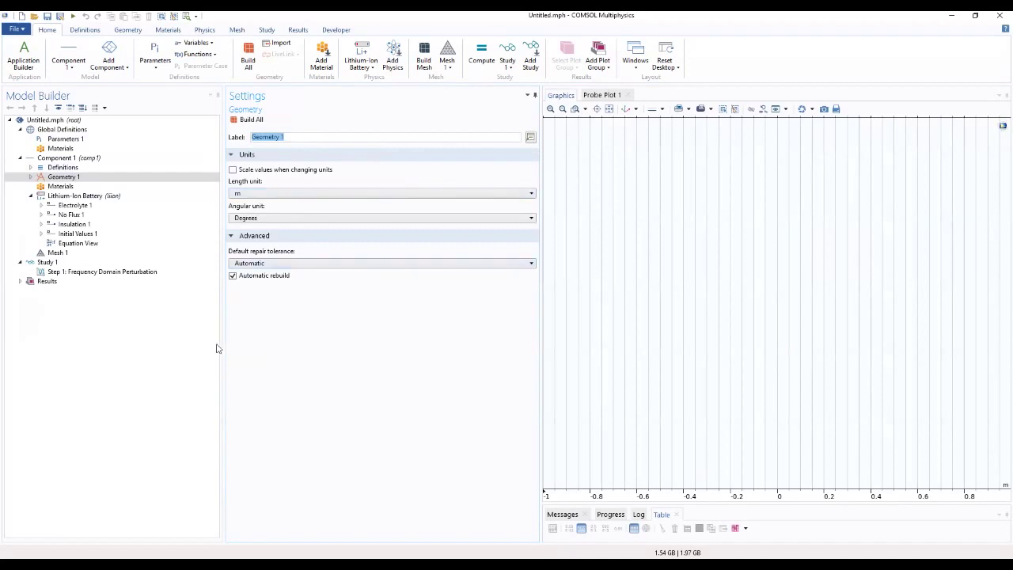
drag(222, 338, 215, 338)
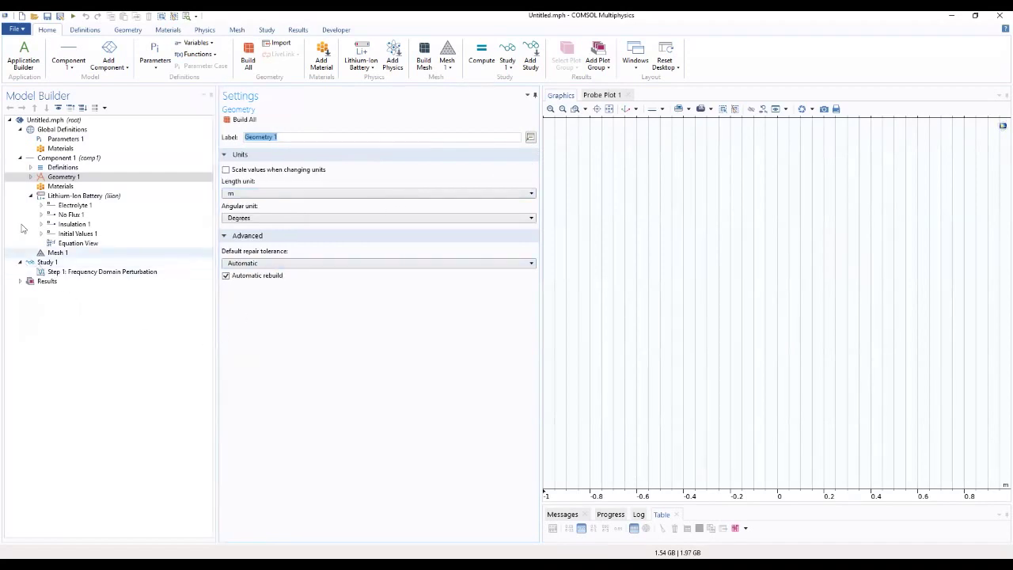
click(25, 179)
click(30, 167)
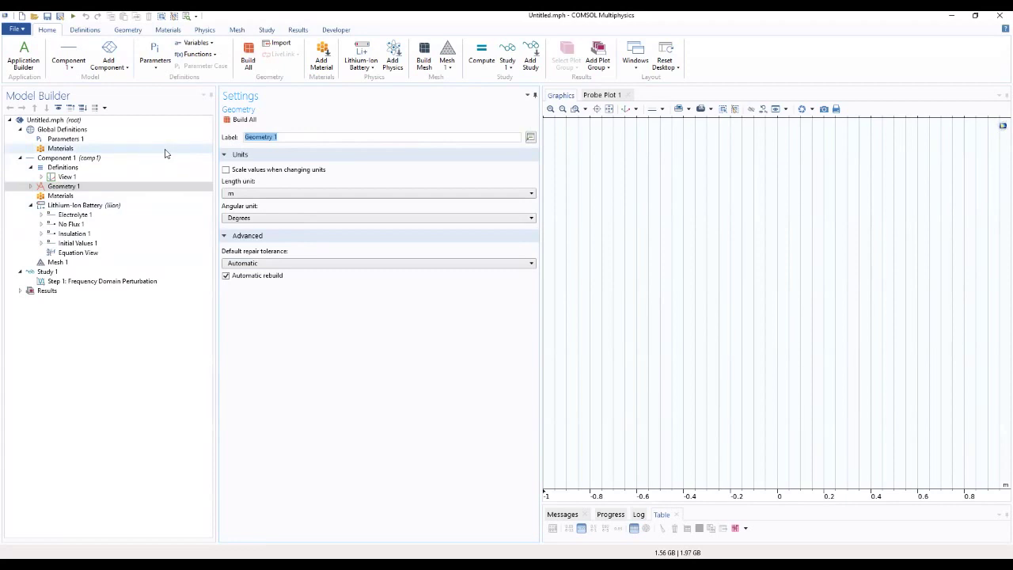
Load li_battery_impedance_parameters.txt into Global Definitions > Parameters 1.
click(83, 140)
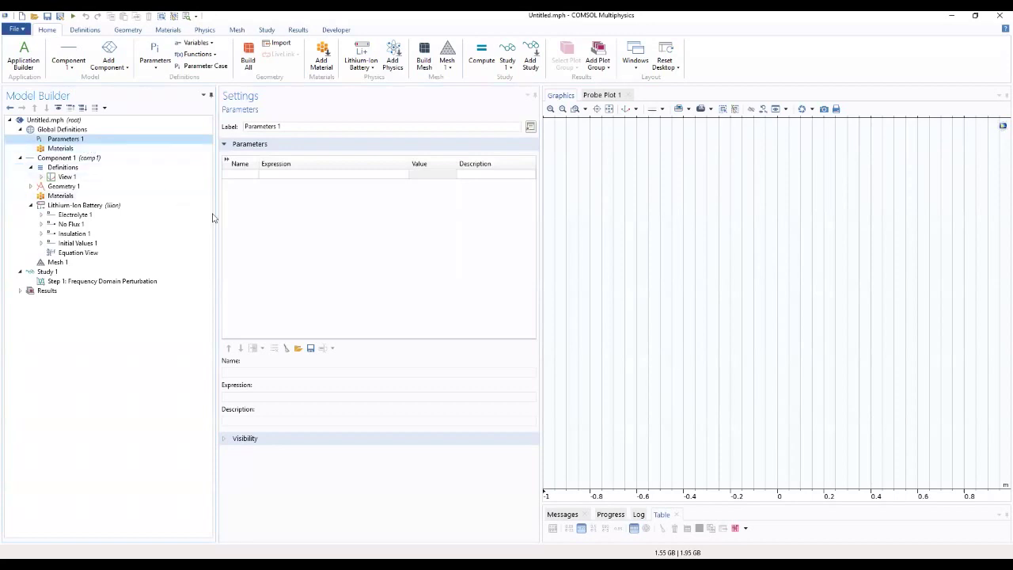
click(300, 350)
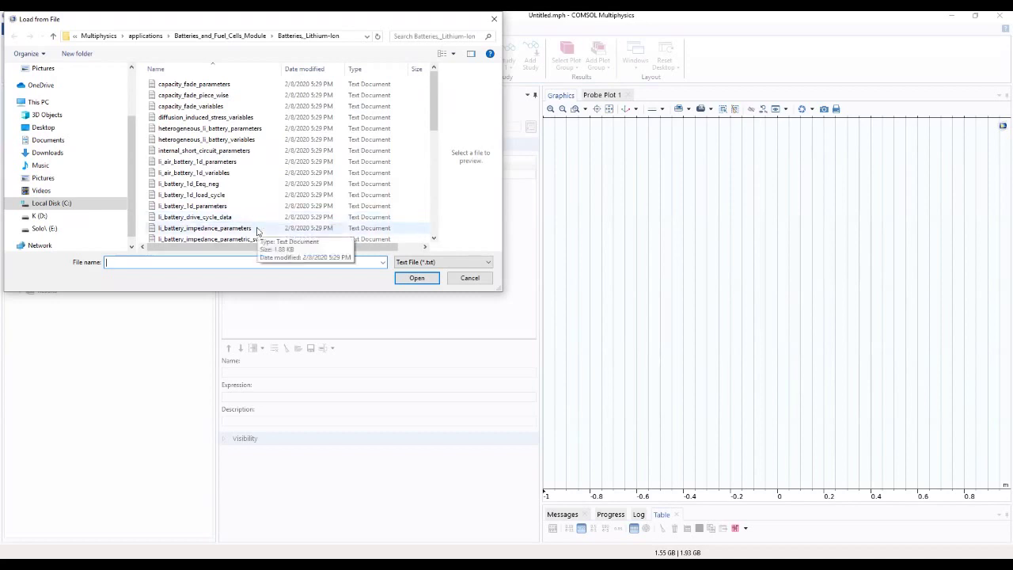
click(257, 230)
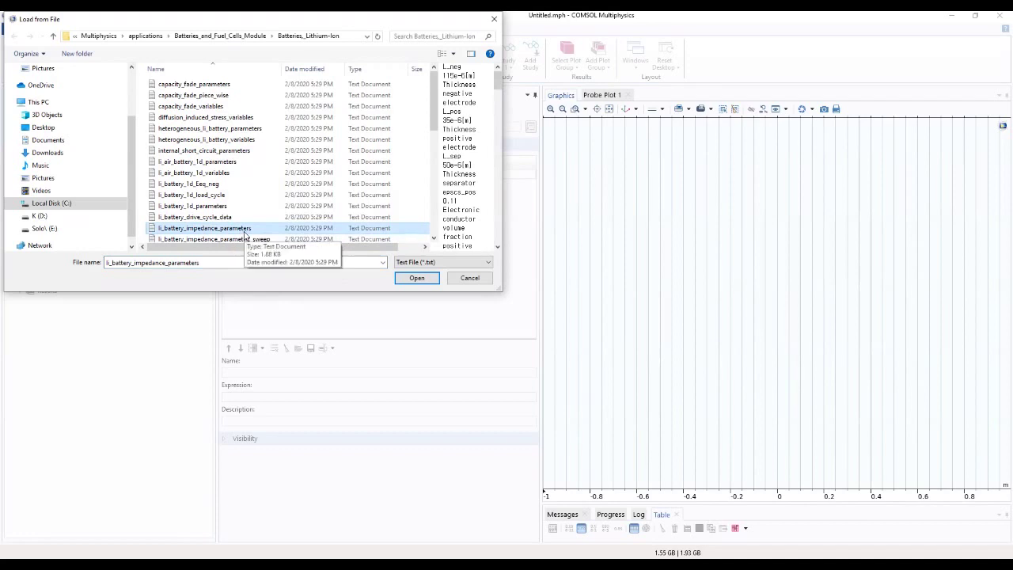
click(423, 282)
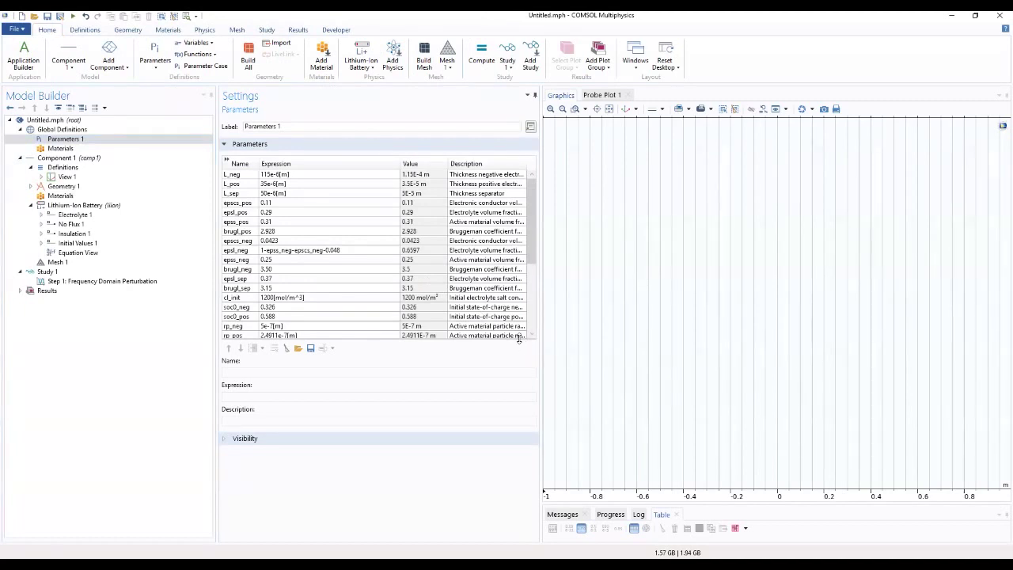
Enlarge the parameter table and resize its Name, Expression and Description columns.
drag(523, 339, 532, 400)
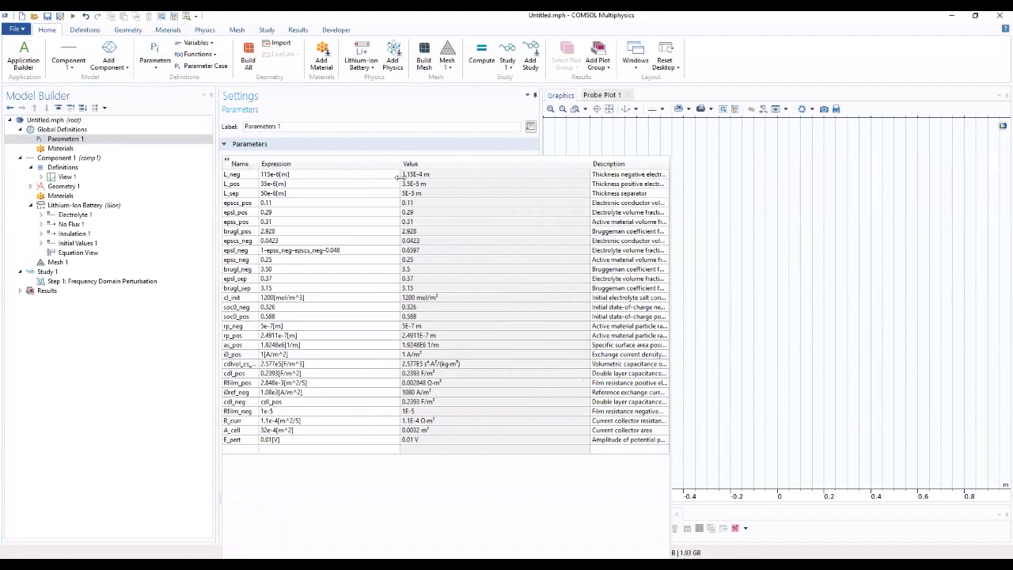
drag(590, 164, 465, 164)
drag(394, 164, 360, 165)
drag(259, 163, 290, 163)
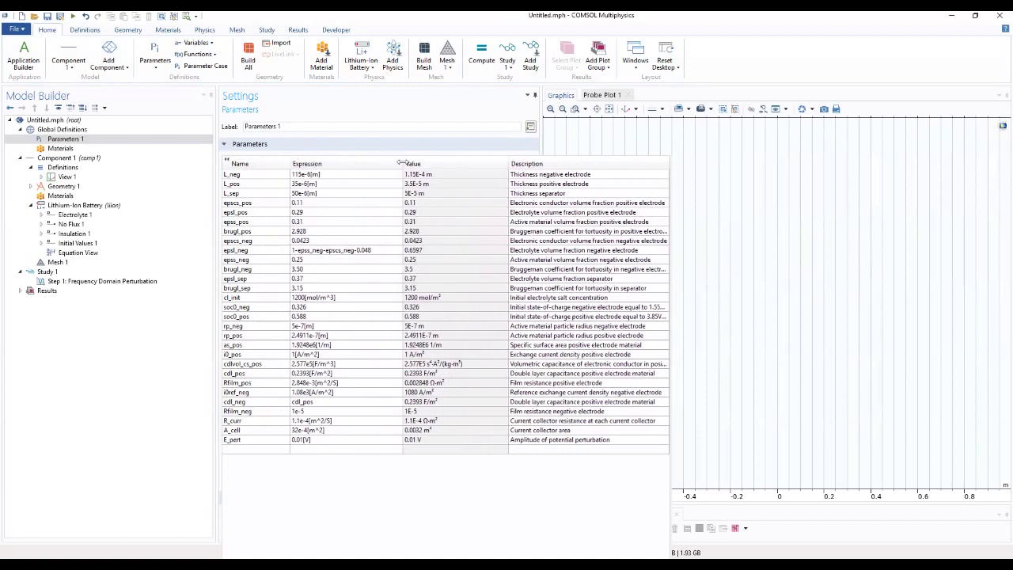
drag(402, 164, 369, 164)
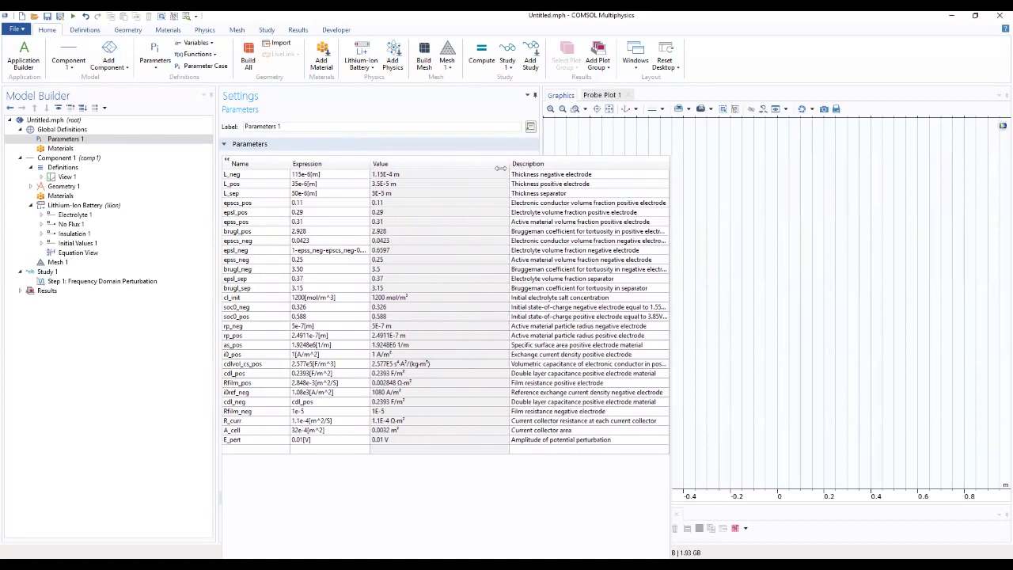
drag(507, 164, 468, 164)
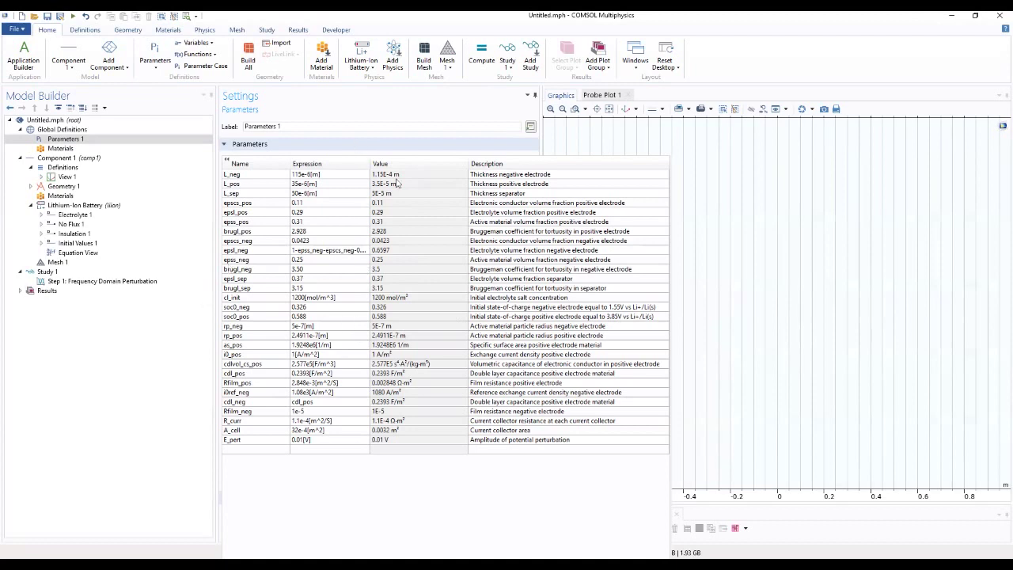
Toggle the Parameters sections and scroll the table to review values down to E_pert = 0.01[V].
click(159, 430)
click(230, 161)
click(229, 161)
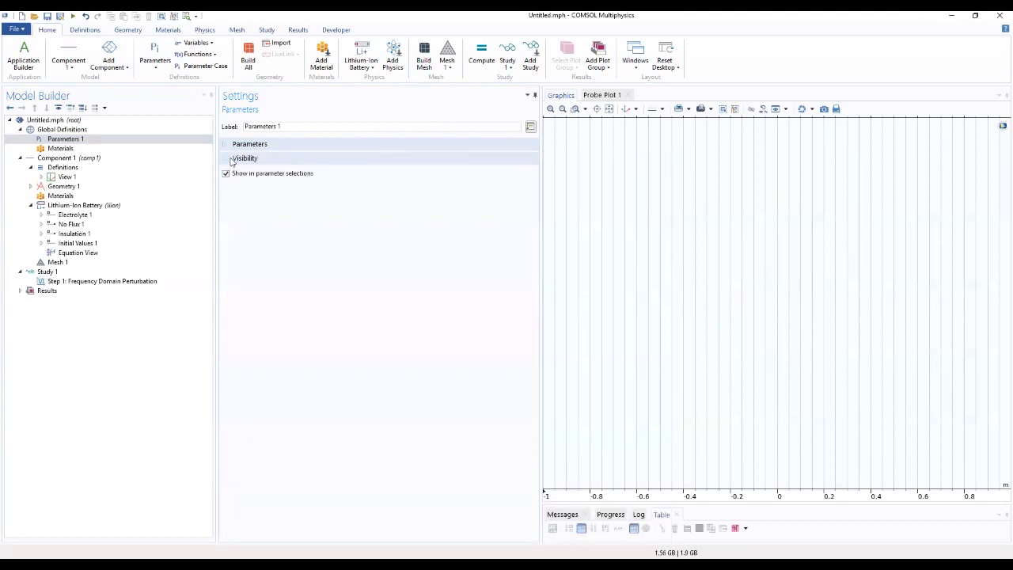
click(228, 146)
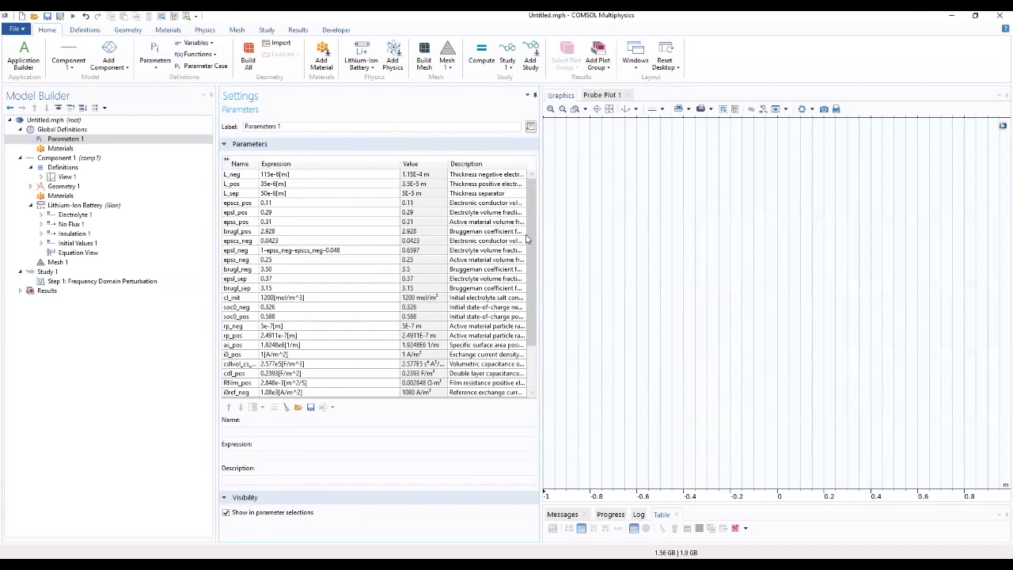
scroll(332, 348, down, 2)
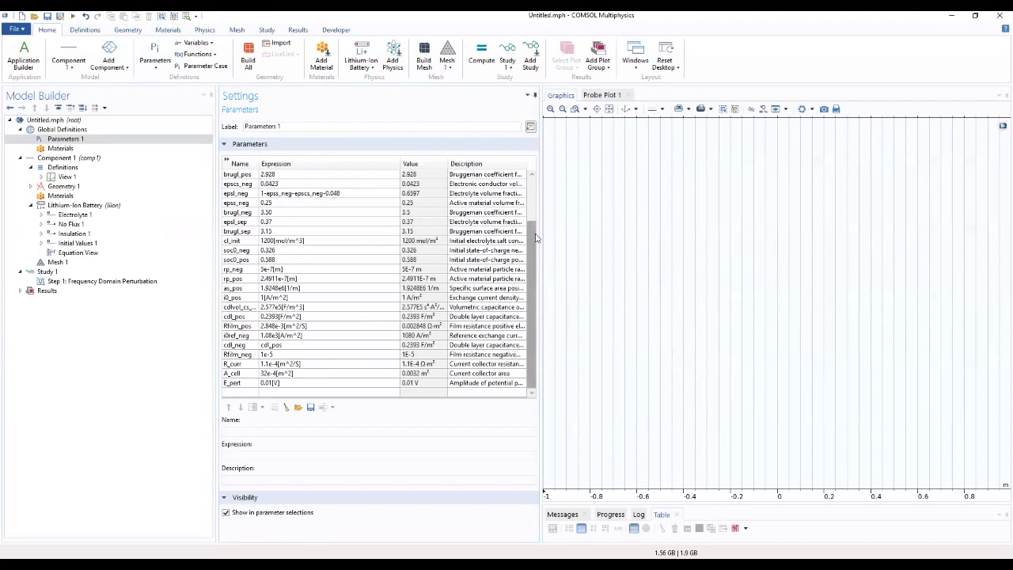
scroll(528, 237, up, 2)
drag(398, 164, 374, 164)
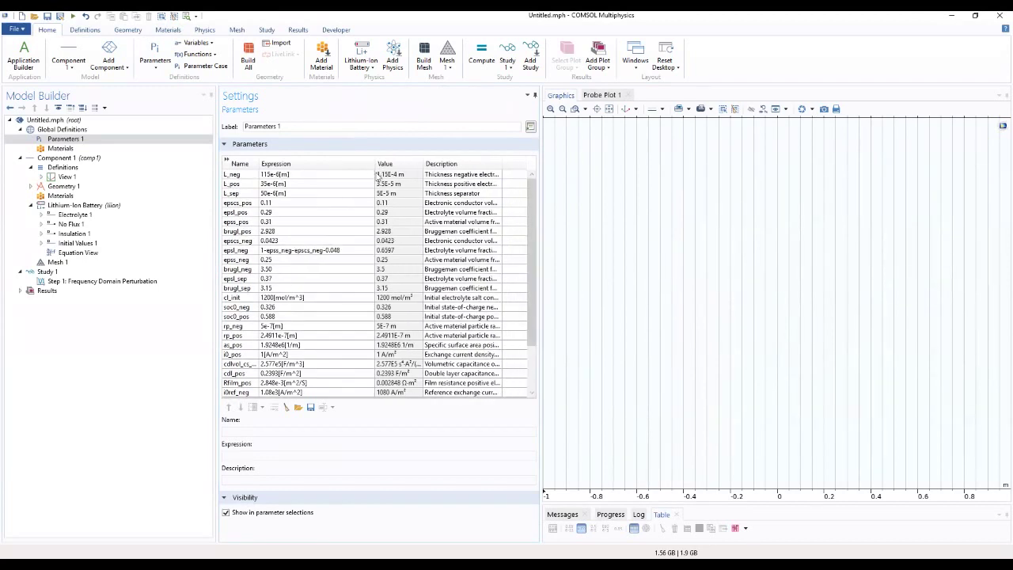
Add a Variables node under Component 1 > Definitions.
click(63, 167)
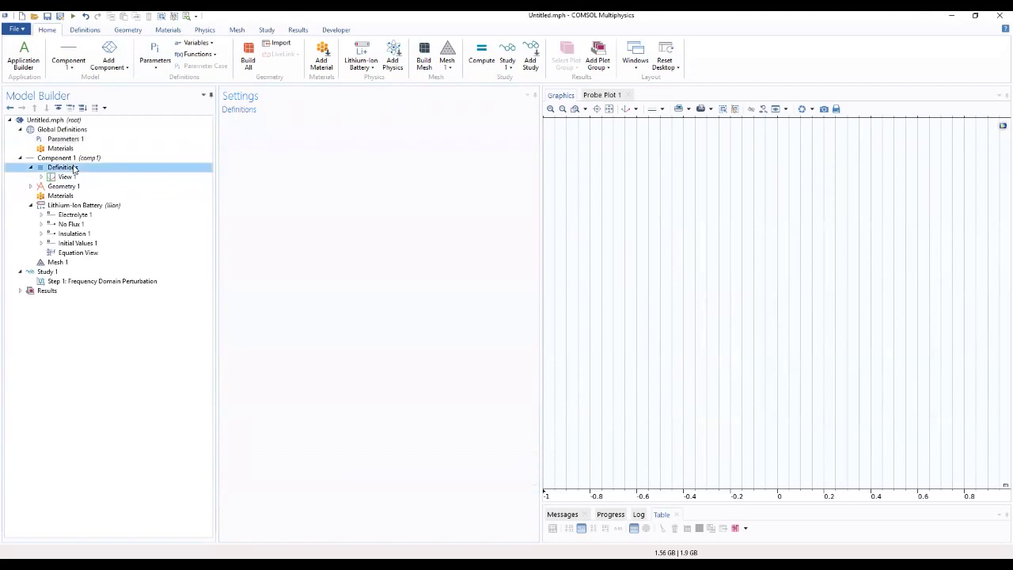
right_click(68, 169)
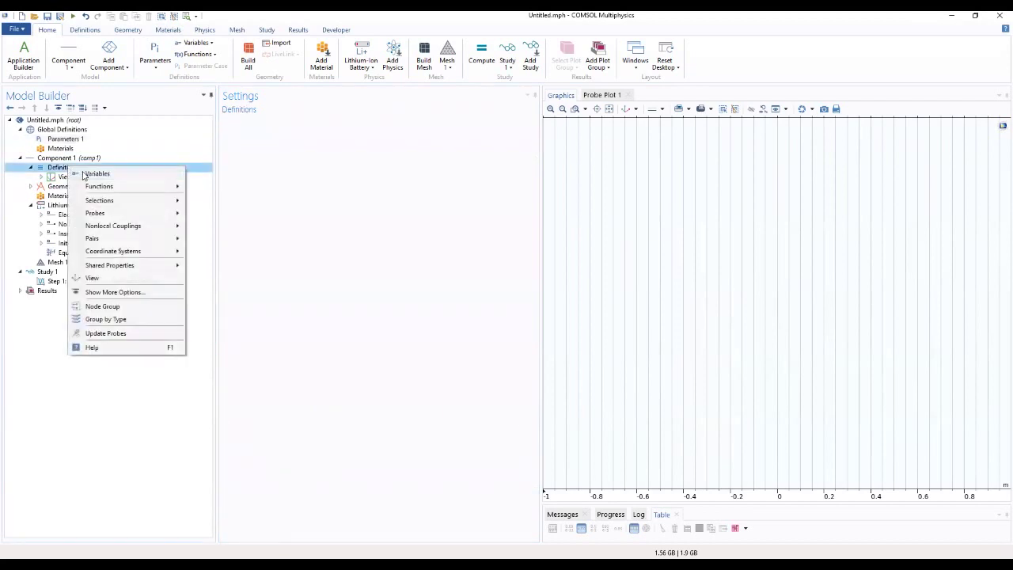
click(95, 174)
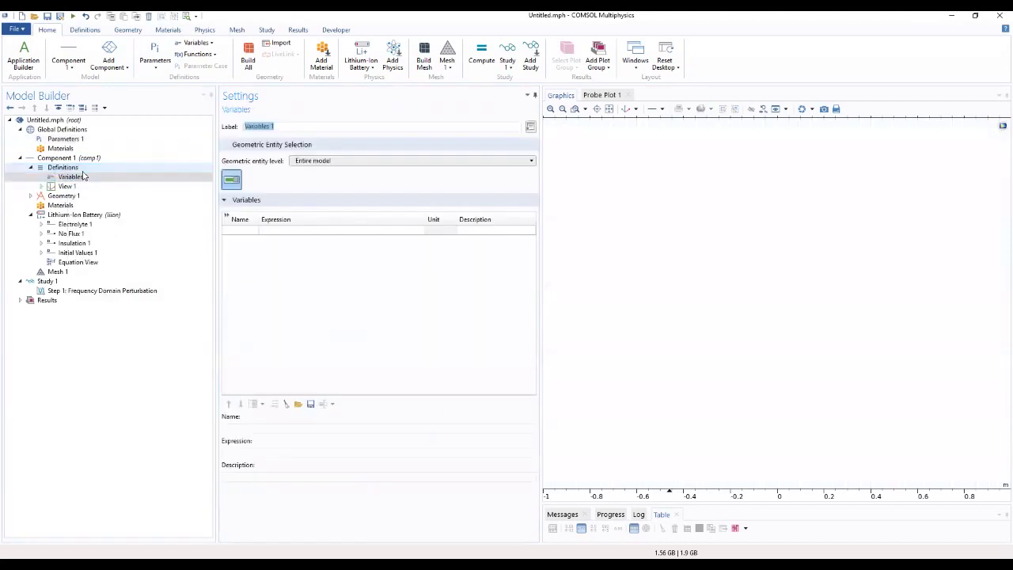
Load li_battery_impedance_variables.txt into Variables 1, defining Z_ground, Z_ref_NCA, Z_ref_LTO and E_cell_init.
click(299, 405)
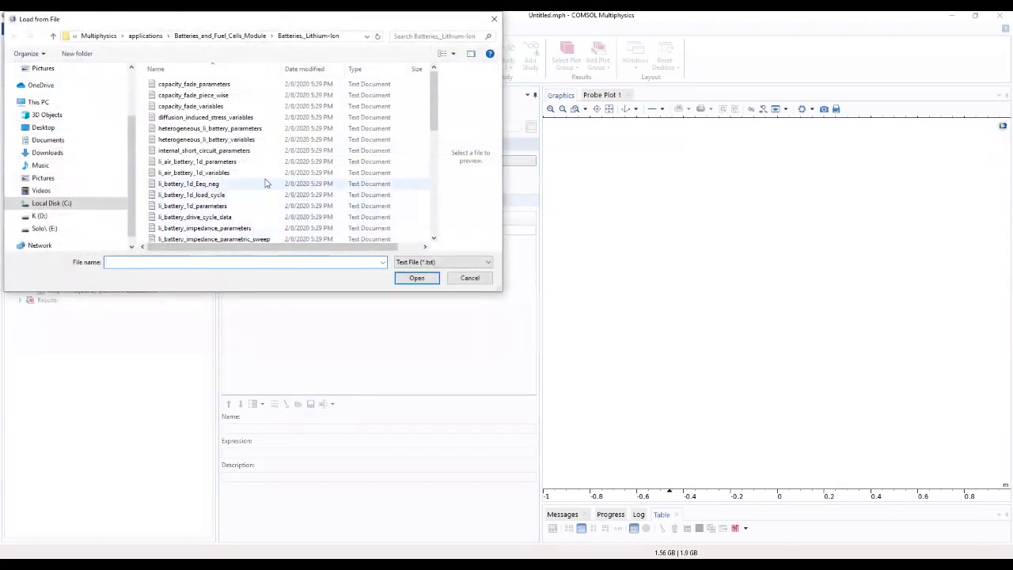
scroll(266, 187, down, 6)
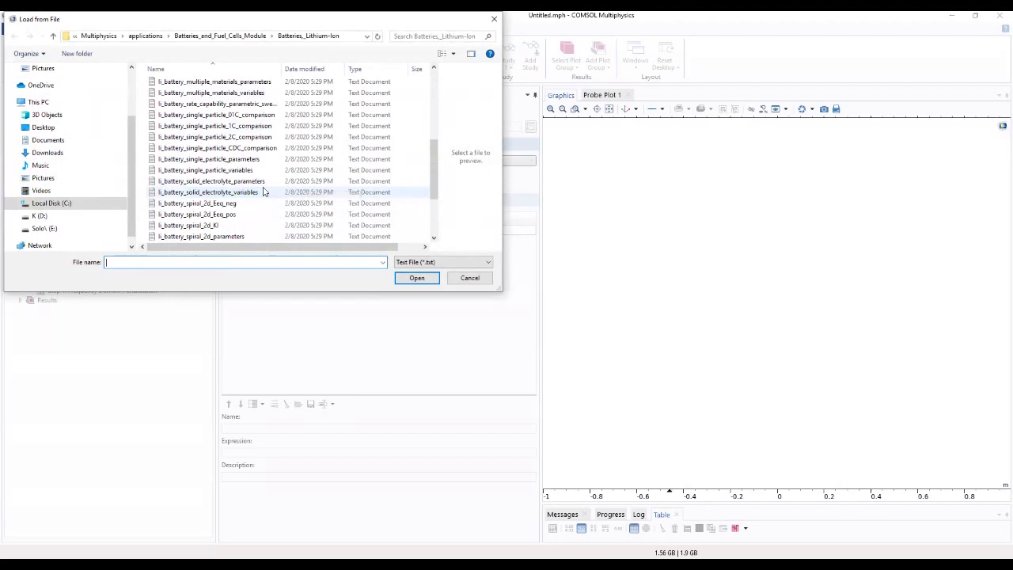
scroll(265, 192, down, 3)
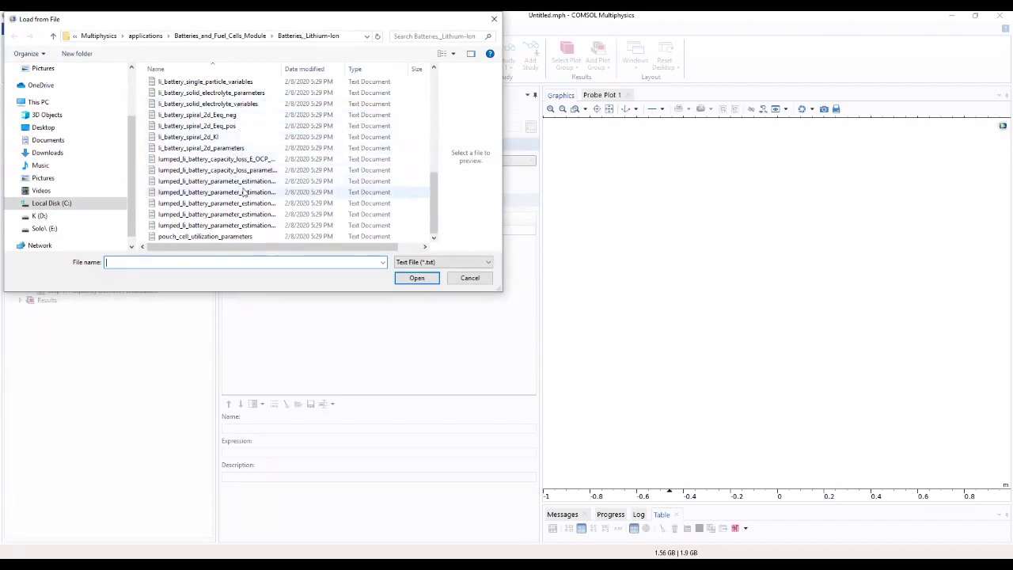
scroll(246, 182, up, 2)
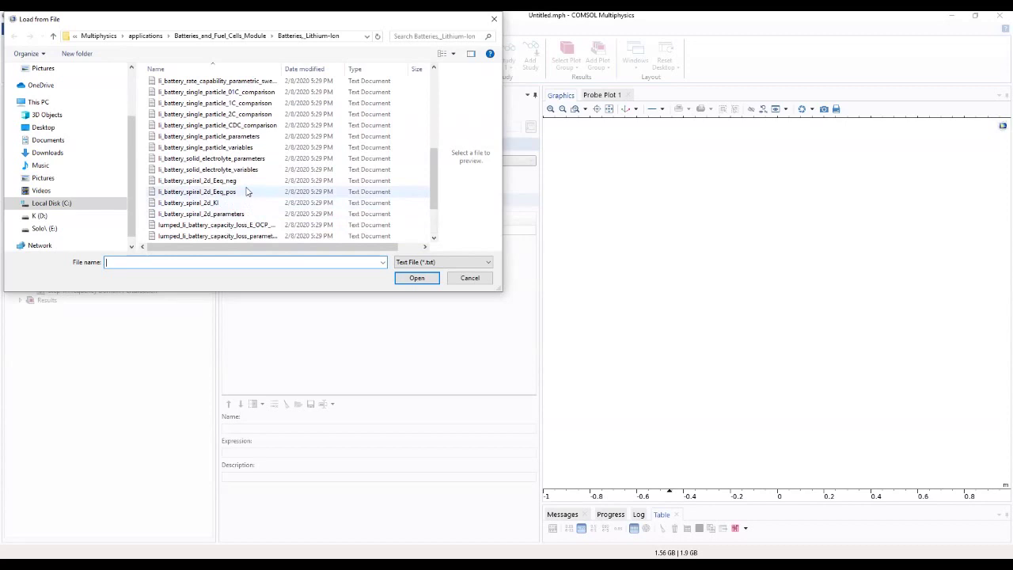
scroll(244, 163, up, 2)
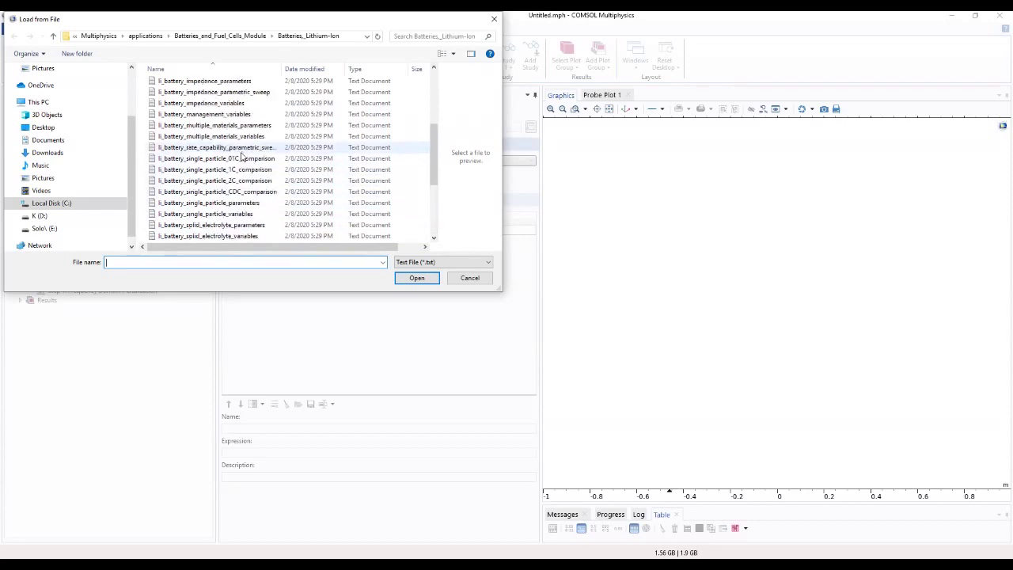
scroll(245, 155, up, 1)
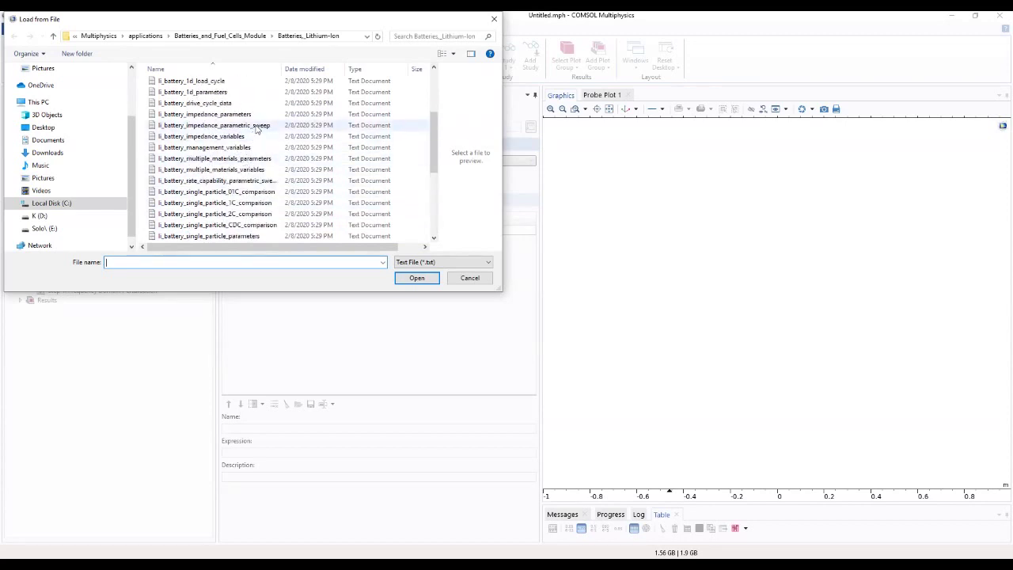
click(251, 141)
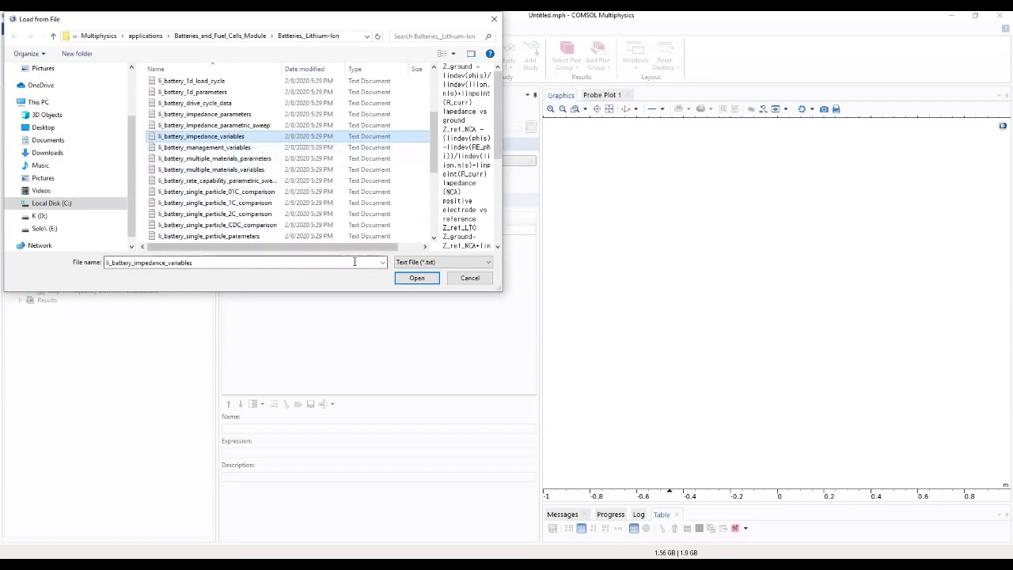
click(417, 278)
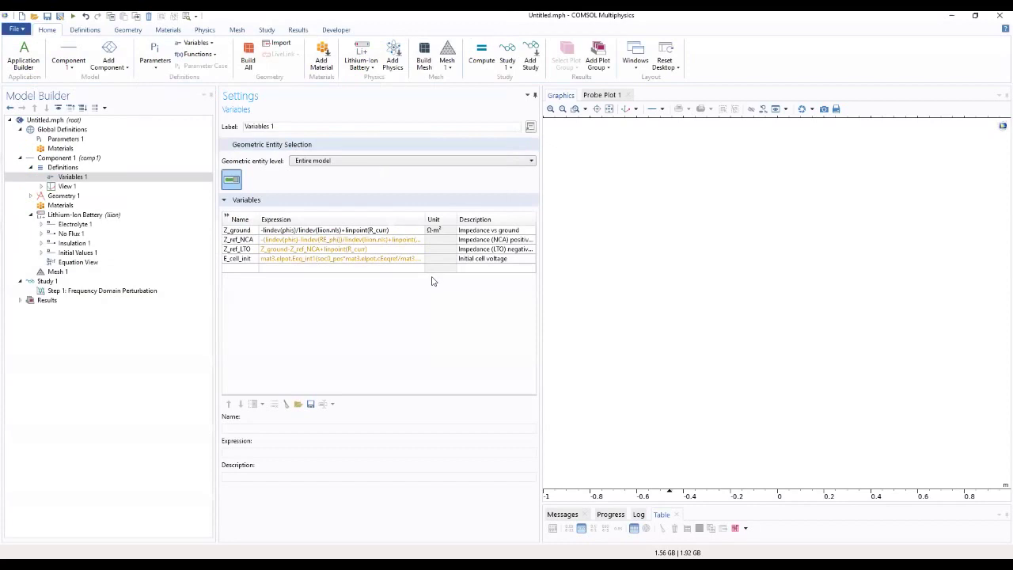
Expand the Variables 1 table to read the full impedance variable expressions.
mouse_move(400, 244)
click(226, 217)
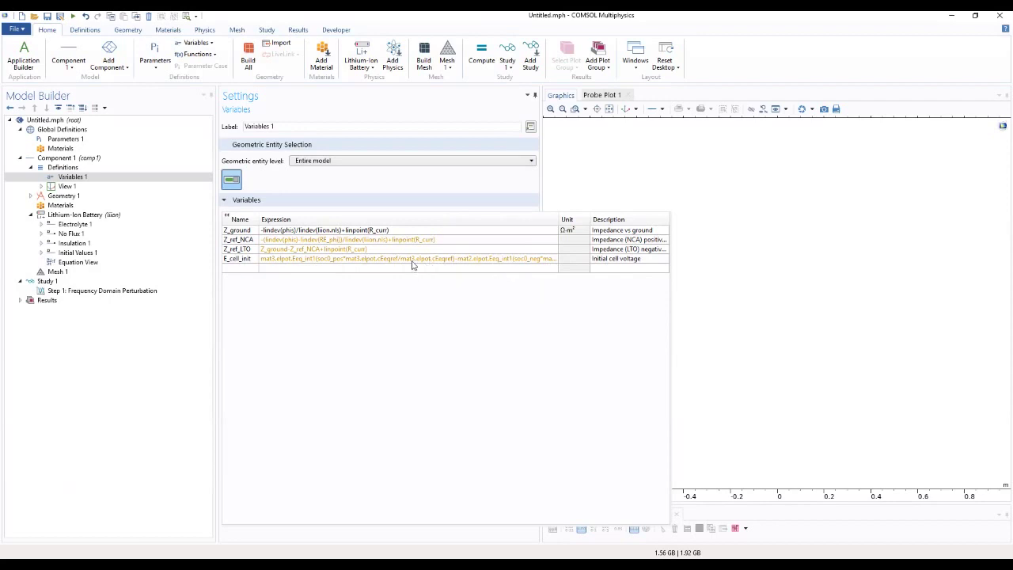
click(64, 196)
Add Interval 1 to Geometry 1 running from 0 to L_neg and build it.
right_click(64, 198)
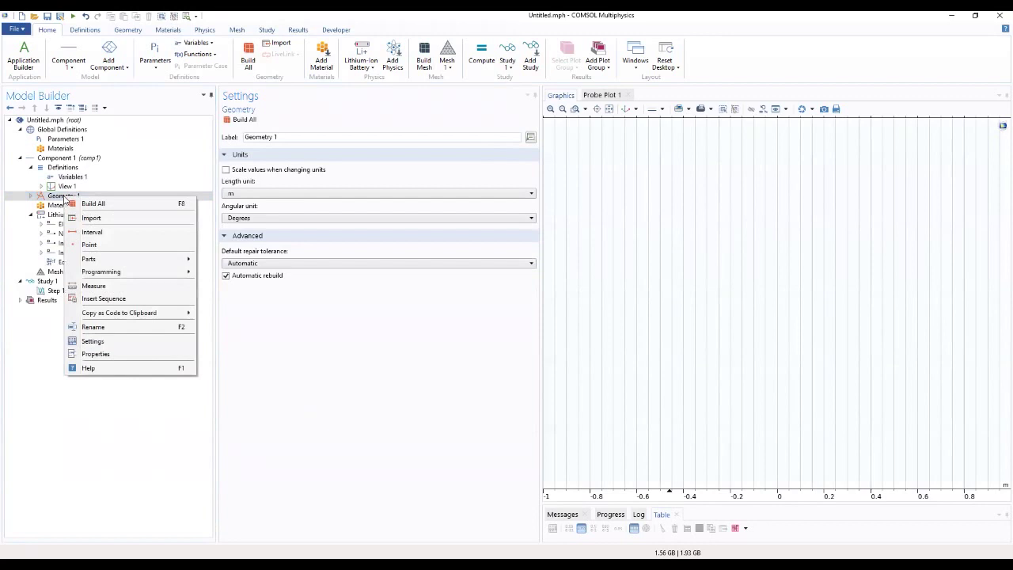
click(92, 233)
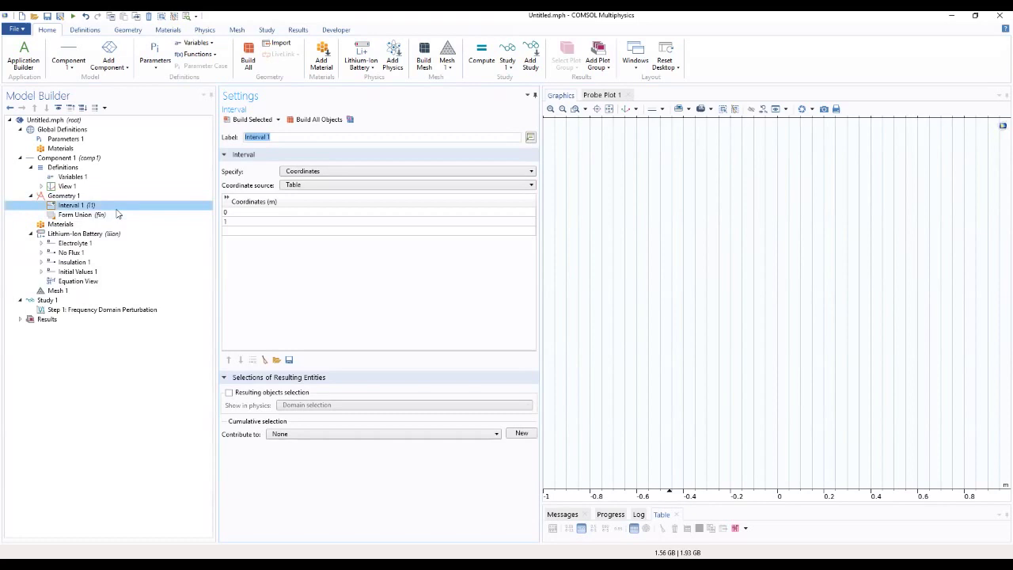
double_click(236, 222)
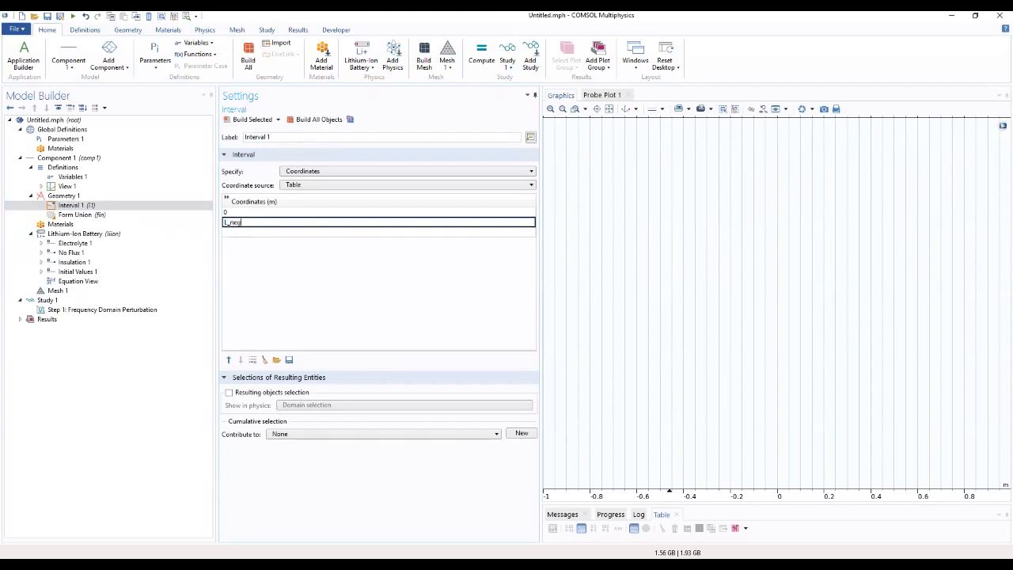
key(Return)
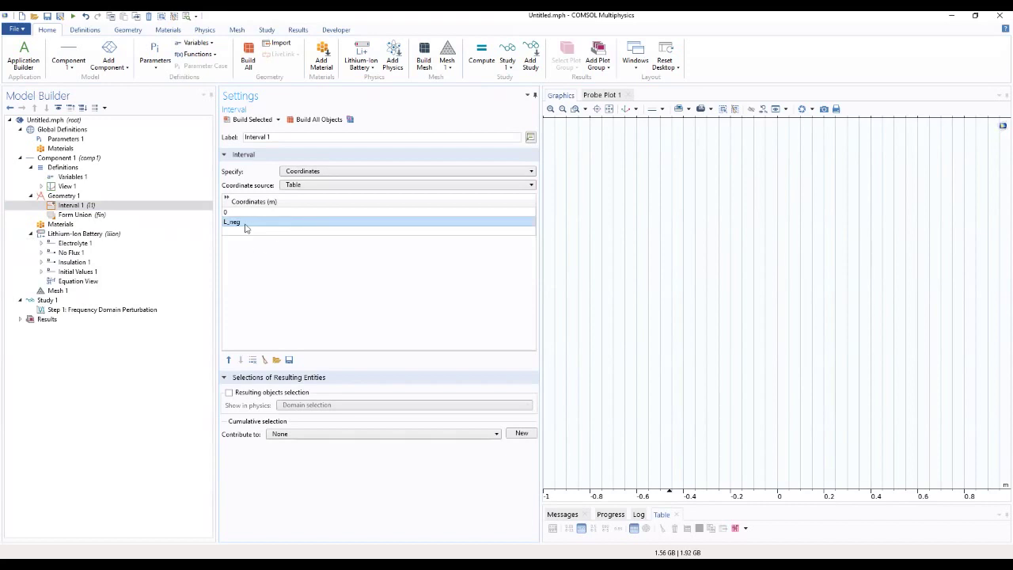
click(237, 118)
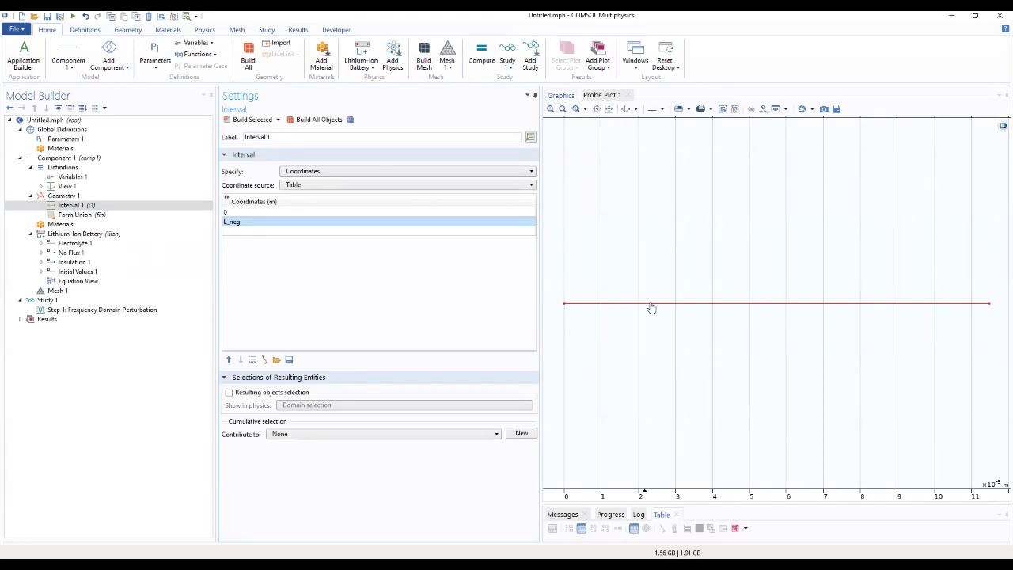
click(71, 198)
Add Interval 2 specified by interval lengths, with left endpoint L_neg.
right_click(71, 202)
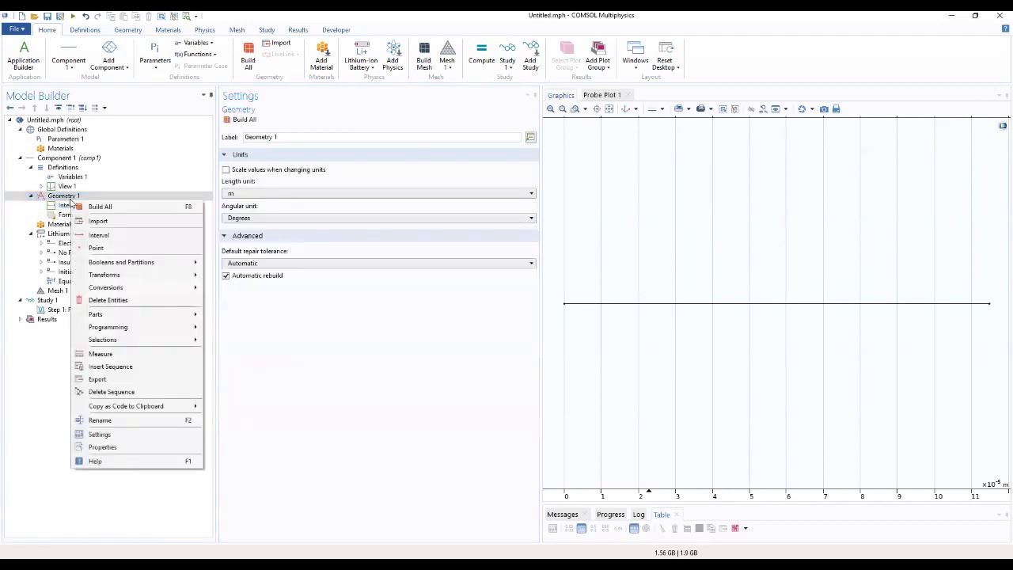
click(96, 237)
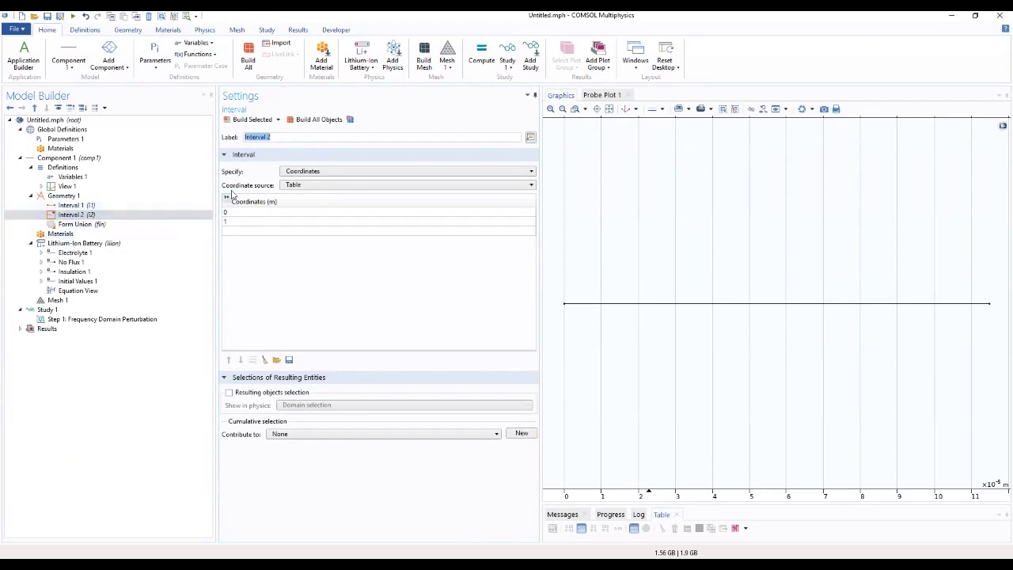
click(331, 172)
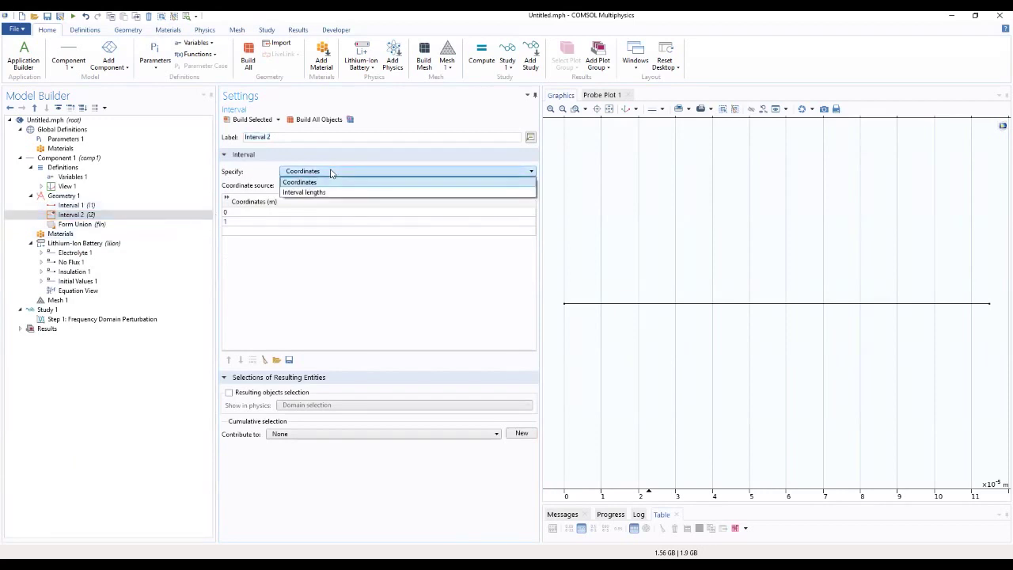
click(327, 192)
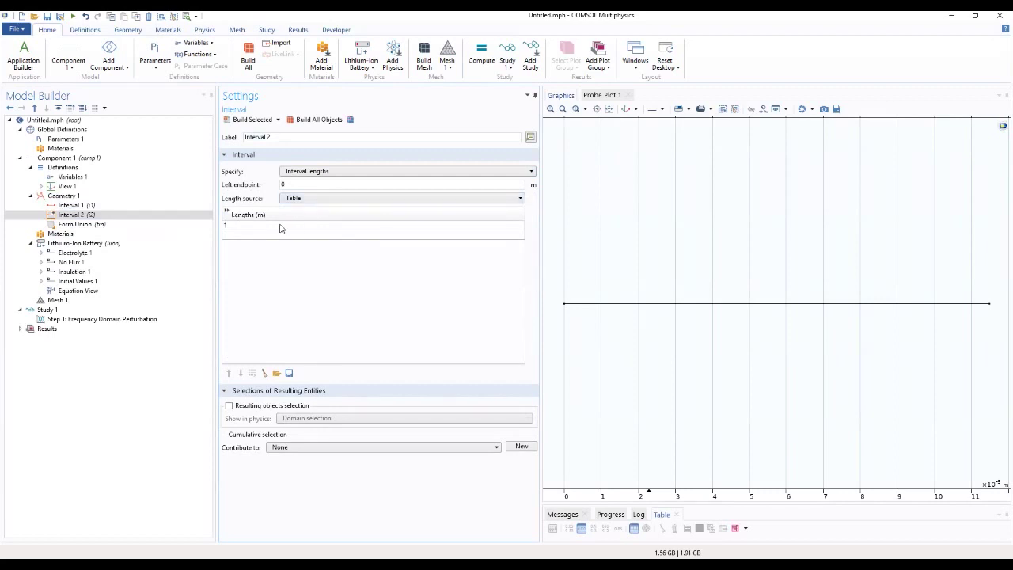
click(311, 183)
text(L)
key(BackSpace)
text(_NEG)
key(BackSpace)
key(BackSpace)
key(BackSpace)
text(neg)
Set Interval 2's length to L_sep, build it, and zoom to the whole geometry.
click(323, 228)
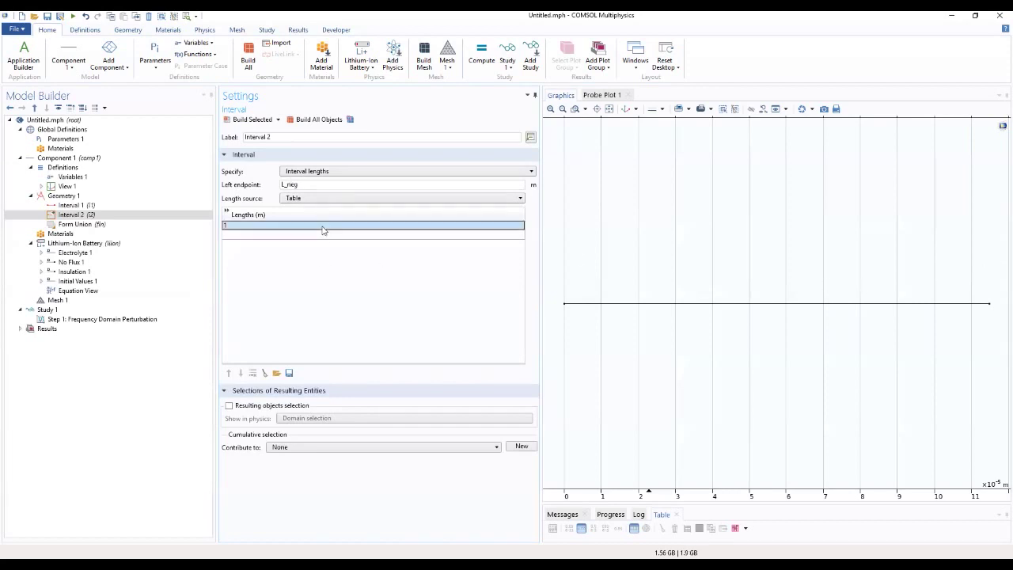
click(321, 227)
text(L)
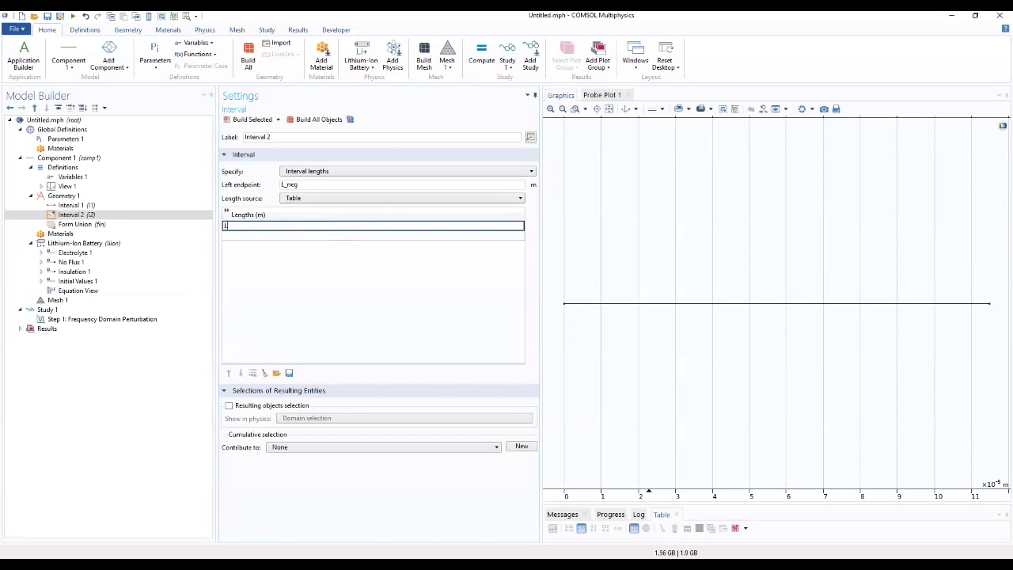
text(_SEP)
key(BackSpace)
key(BackSpace)
key(Return)
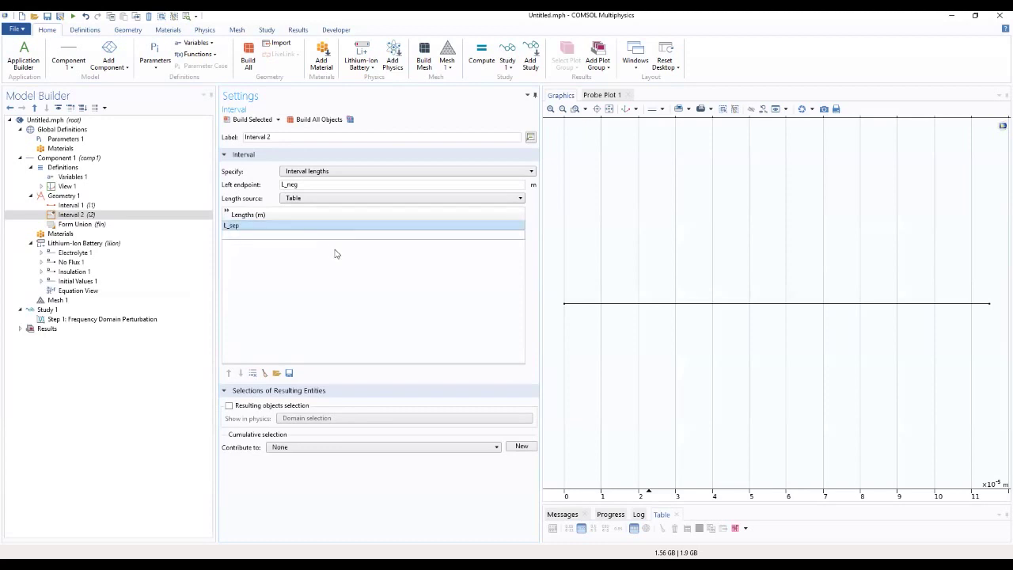
click(252, 120)
click(609, 110)
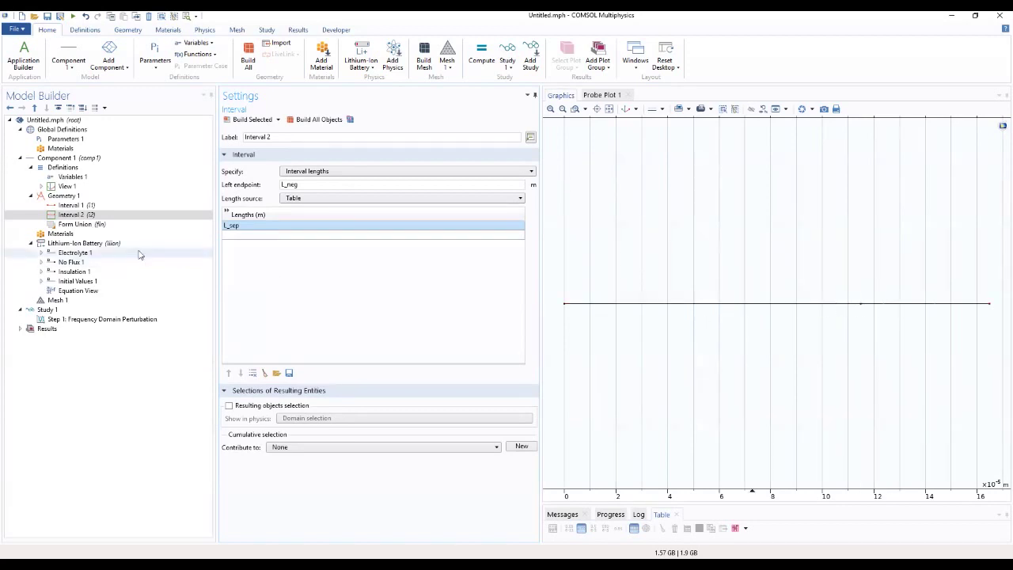
Add Interval 3 by lengths, with left endpoint L_neg+L_sep and length L_pos, and build it.
click(67, 196)
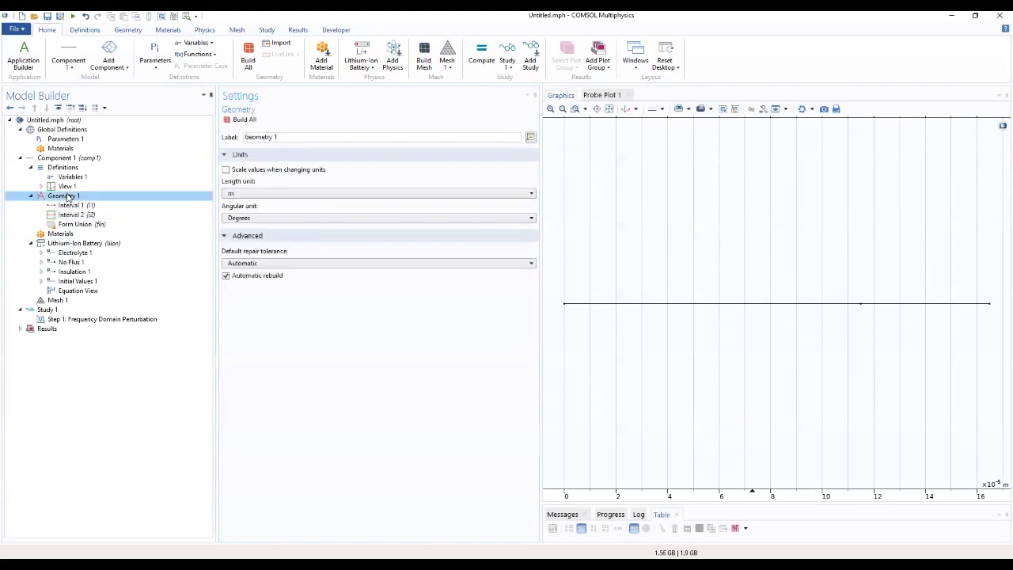
right_click(68, 196)
click(100, 231)
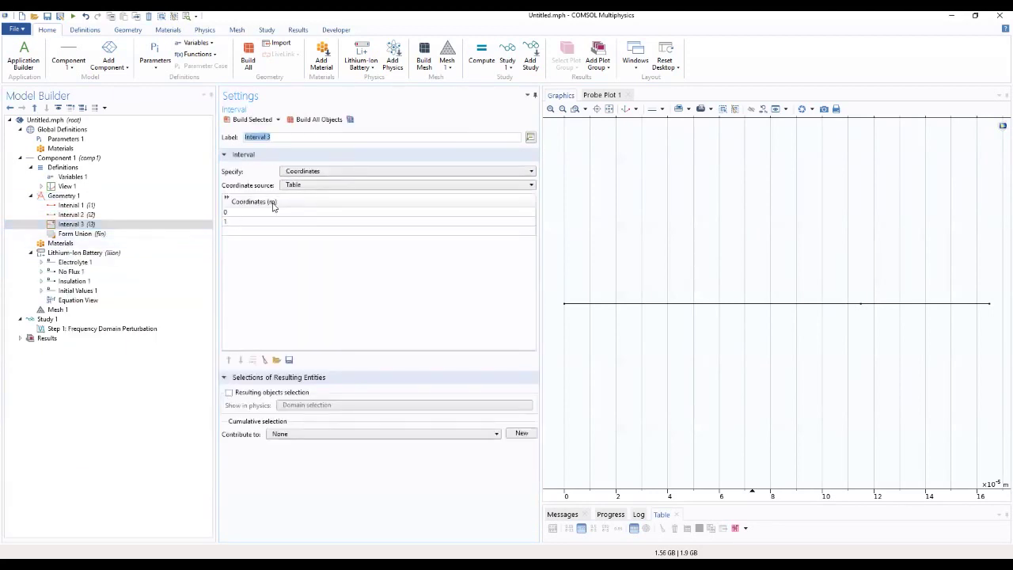
click(334, 172)
click(335, 191)
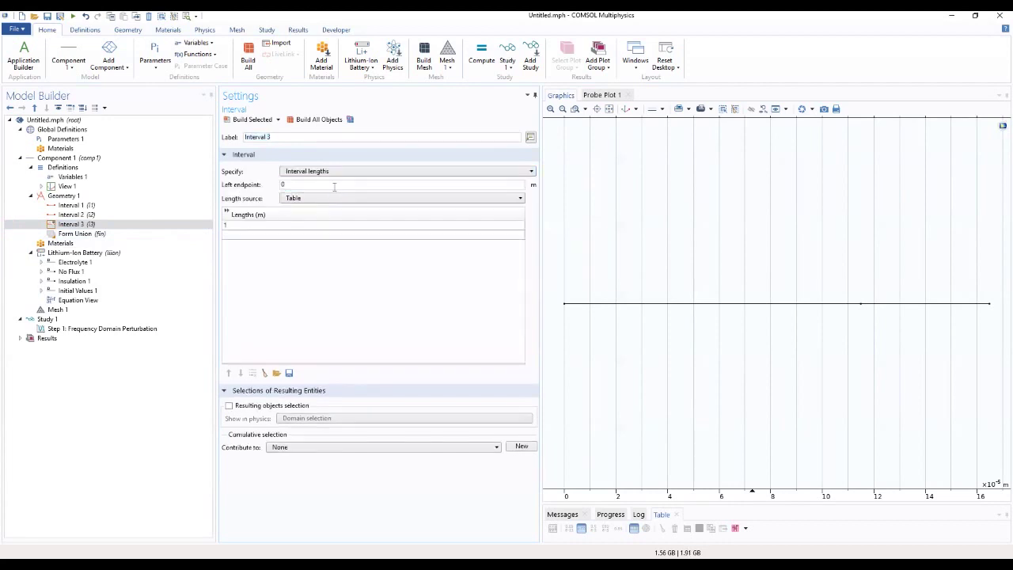
click(330, 184)
text(L_neg+L+sep)
click(259, 226)
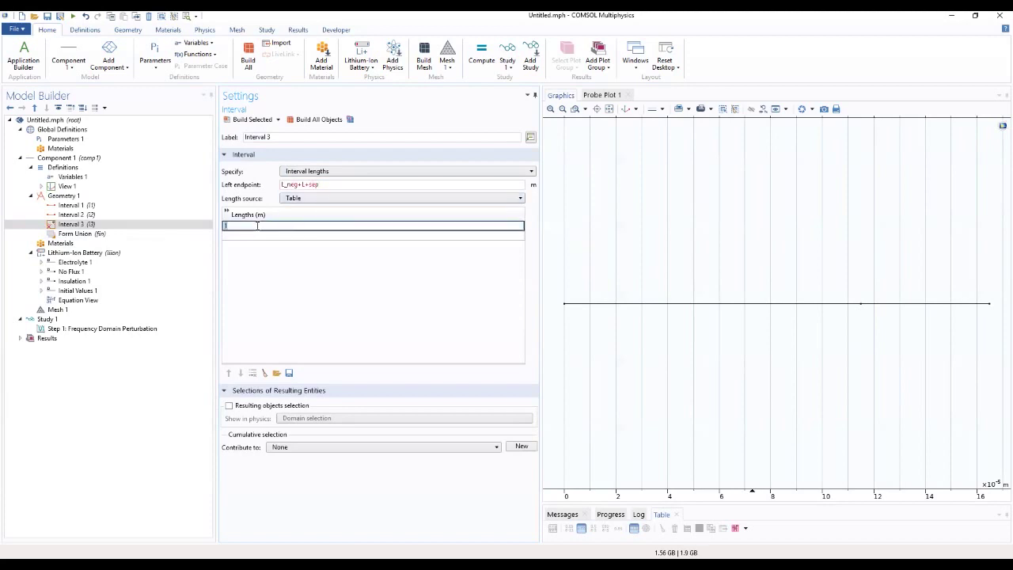
text(L_pos)
click(273, 258)
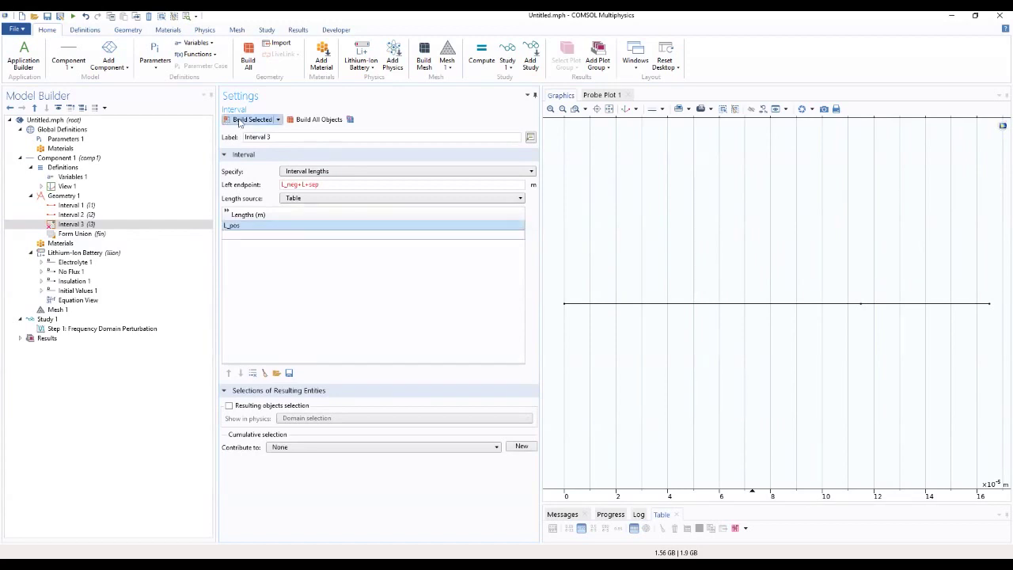
click(240, 121)
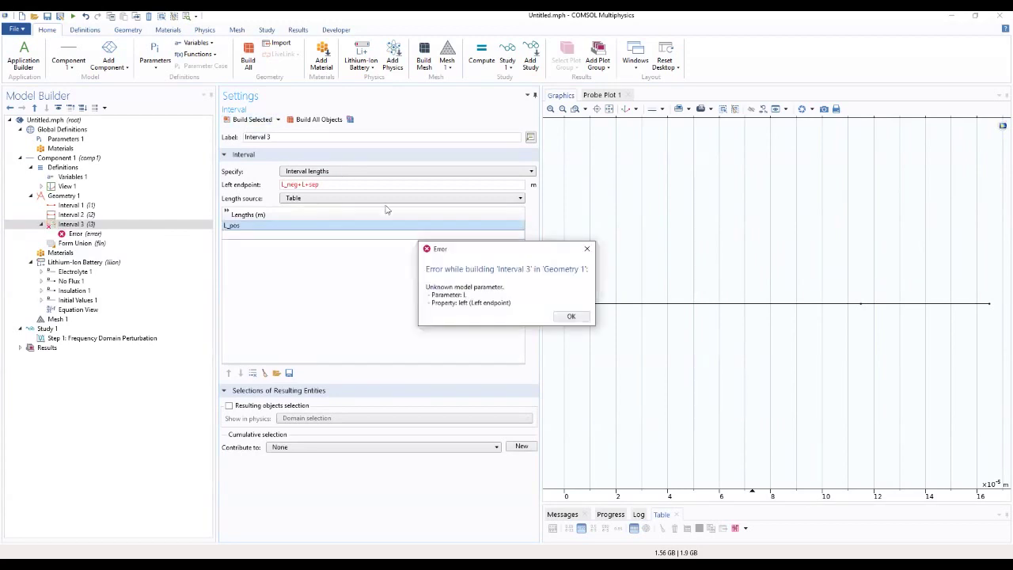
Fix the mistyped left endpoint to L_neg+L_sep, rebuild Interval 3, and zoom to extents.
click(569, 316)
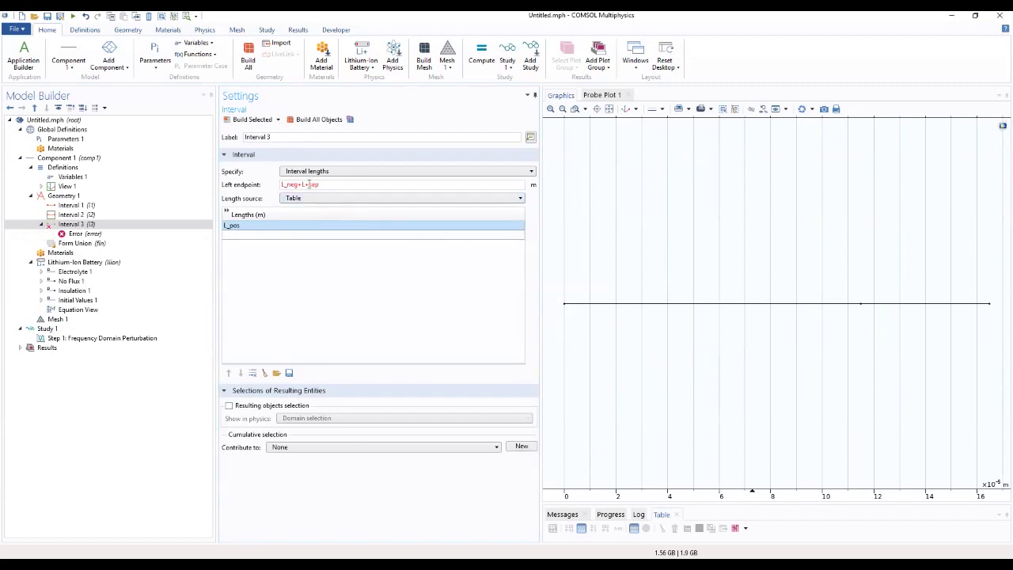
drag(304, 184, 311, 184)
click(304, 184)
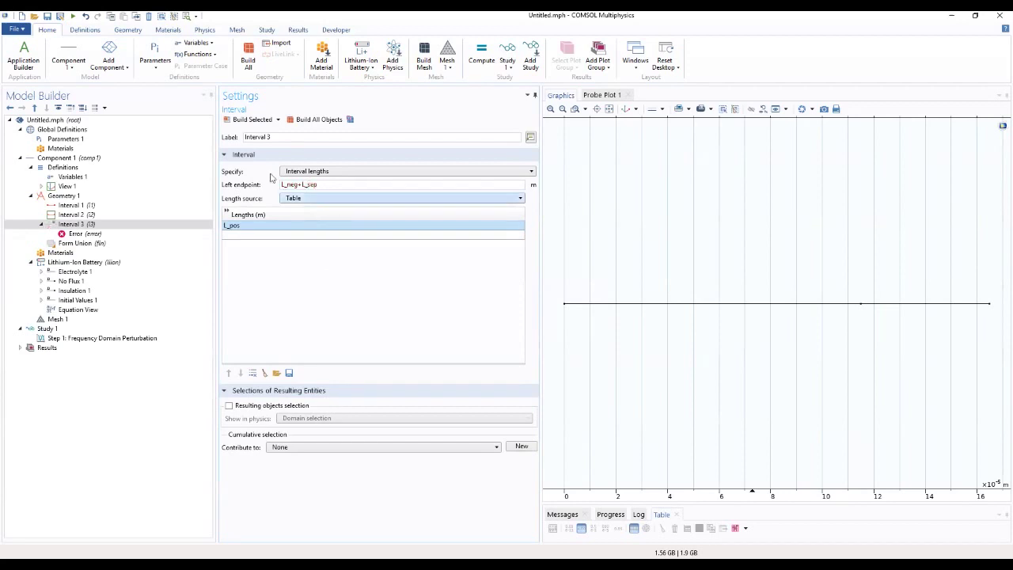
click(243, 120)
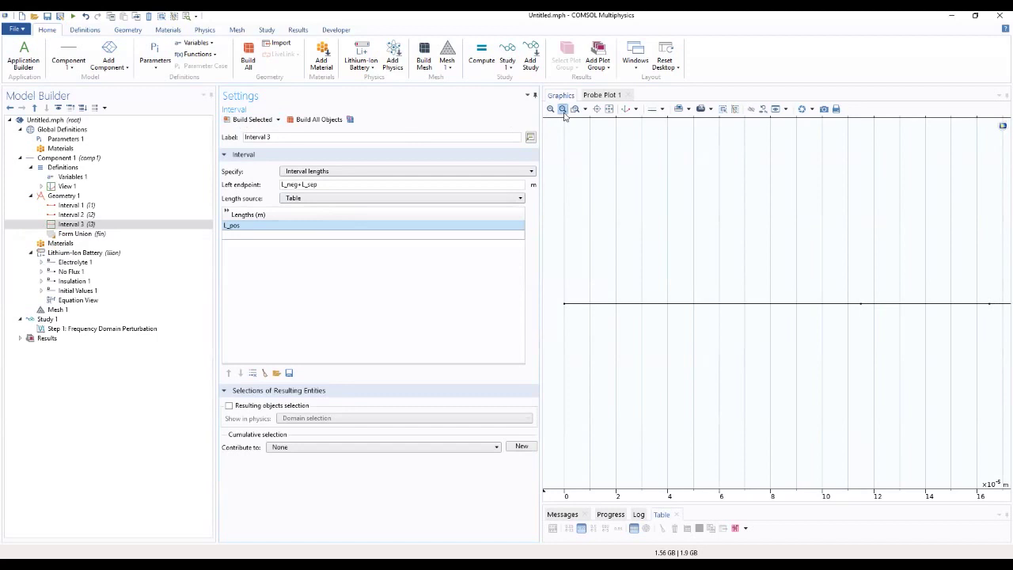
click(609, 109)
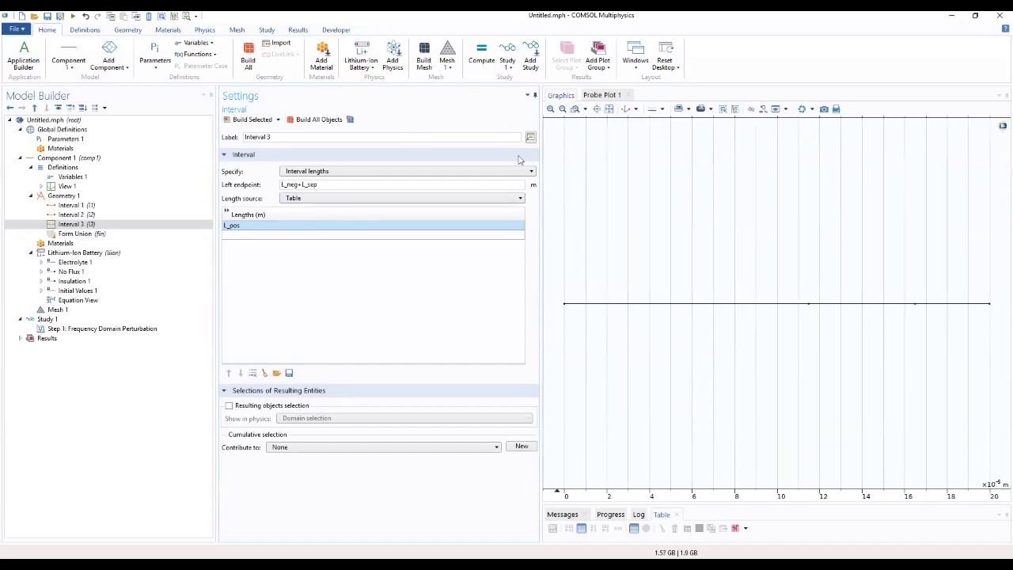
Add the LiPF6 in 3:7 EC:EMC electrolyte from the Batteries and Fuel Cells library.
click(95, 244)
right_click(95, 244)
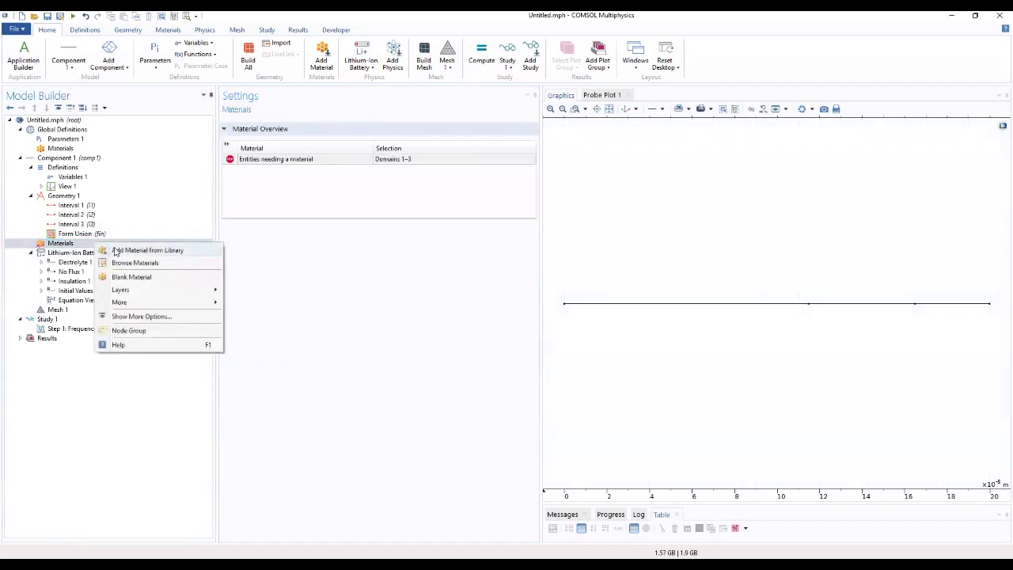
click(119, 249)
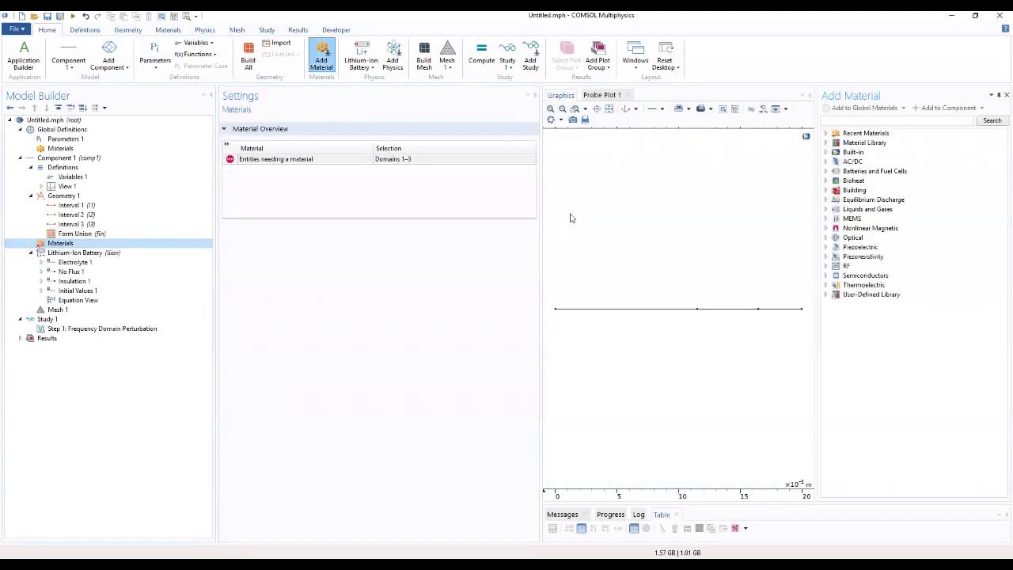
click(826, 171)
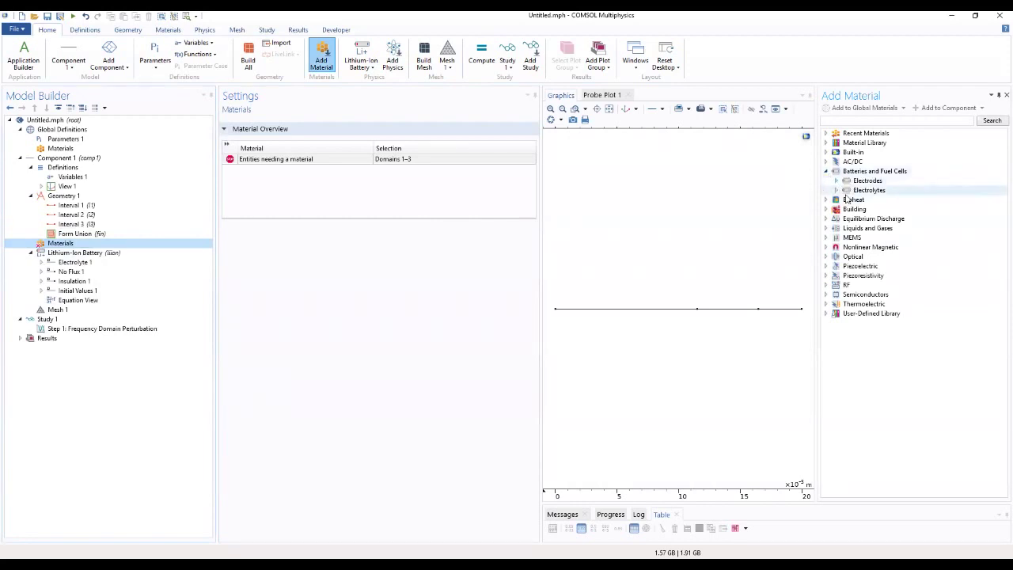
click(837, 190)
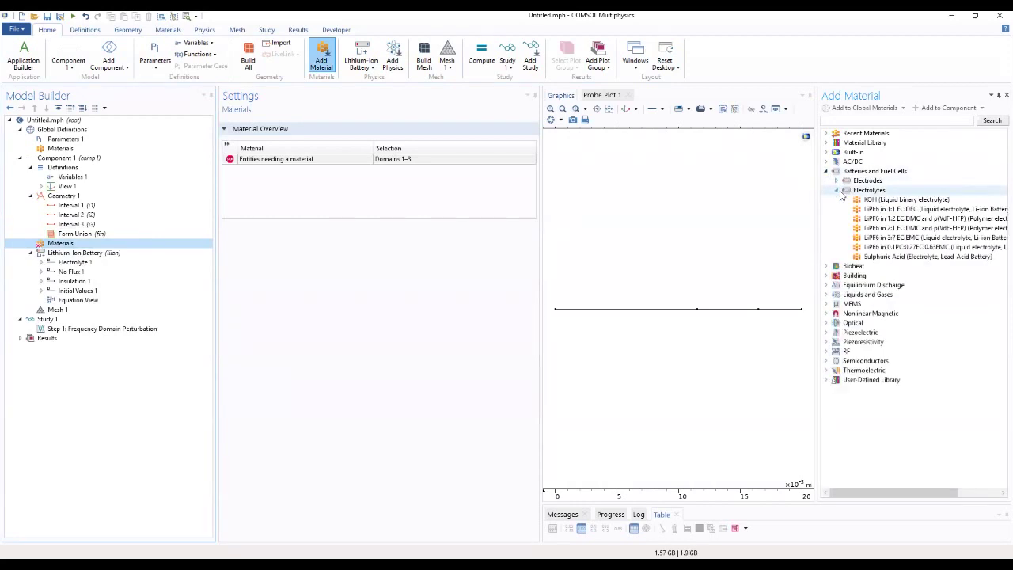
double_click(879, 238)
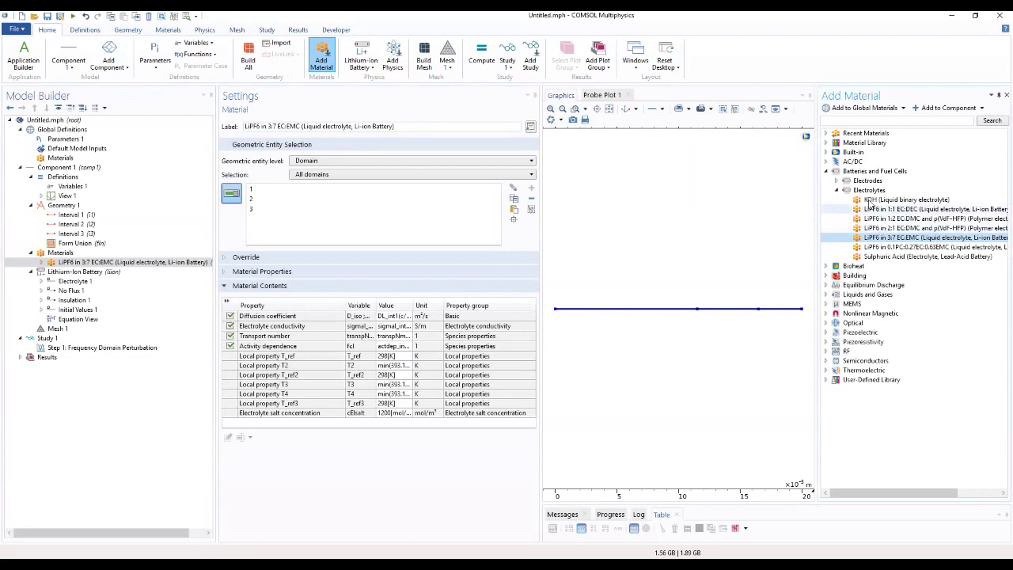
Add the LTO Electrode and NCA Electrode materials from the battery library.
click(838, 181)
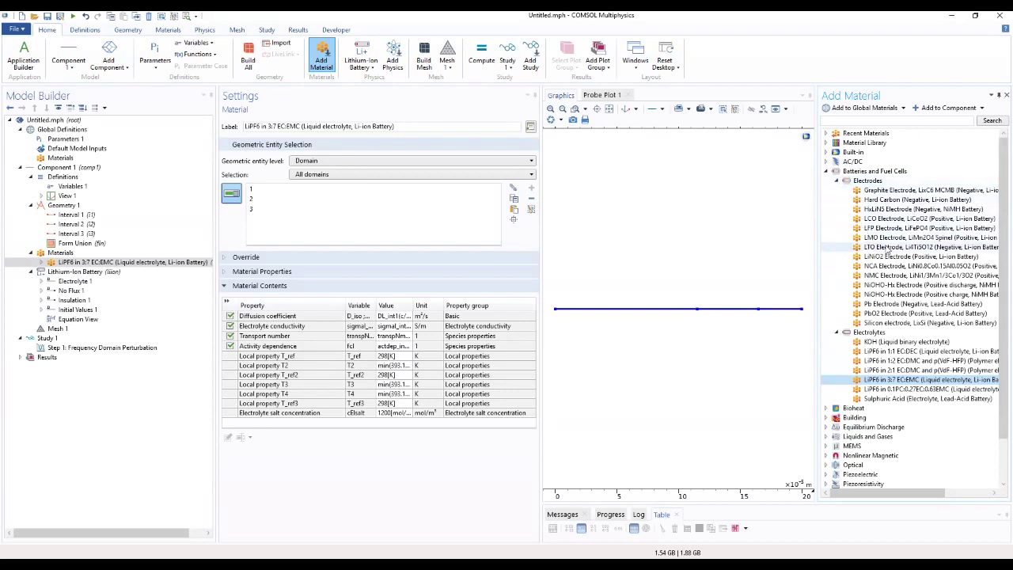
click(888, 249)
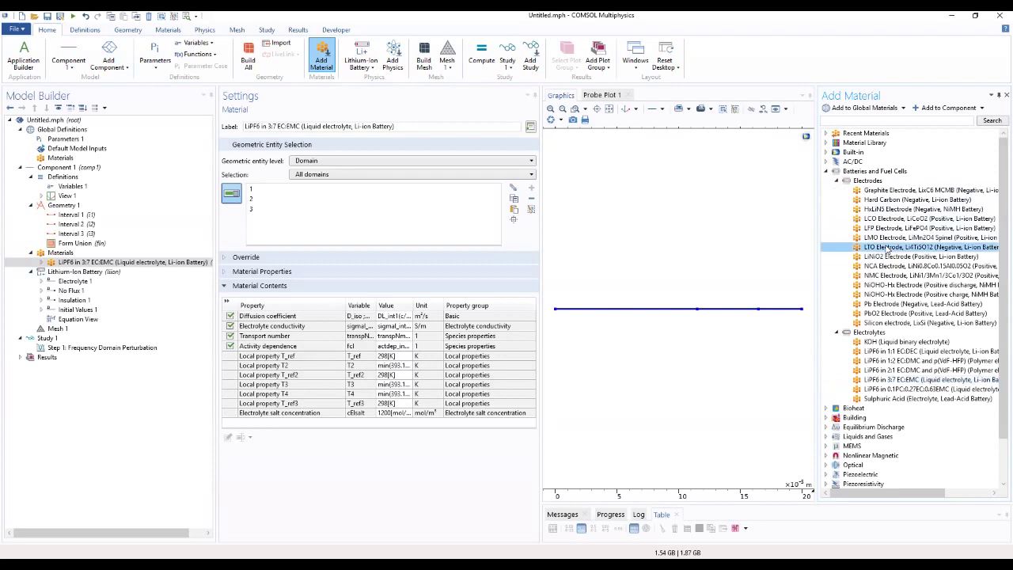
double_click(888, 248)
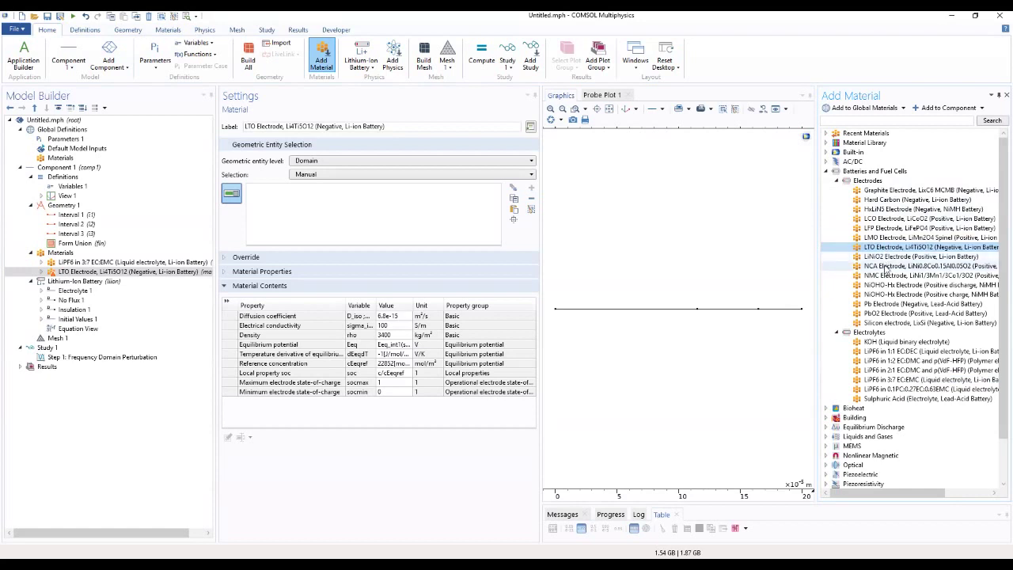
click(887, 269)
double_click(887, 270)
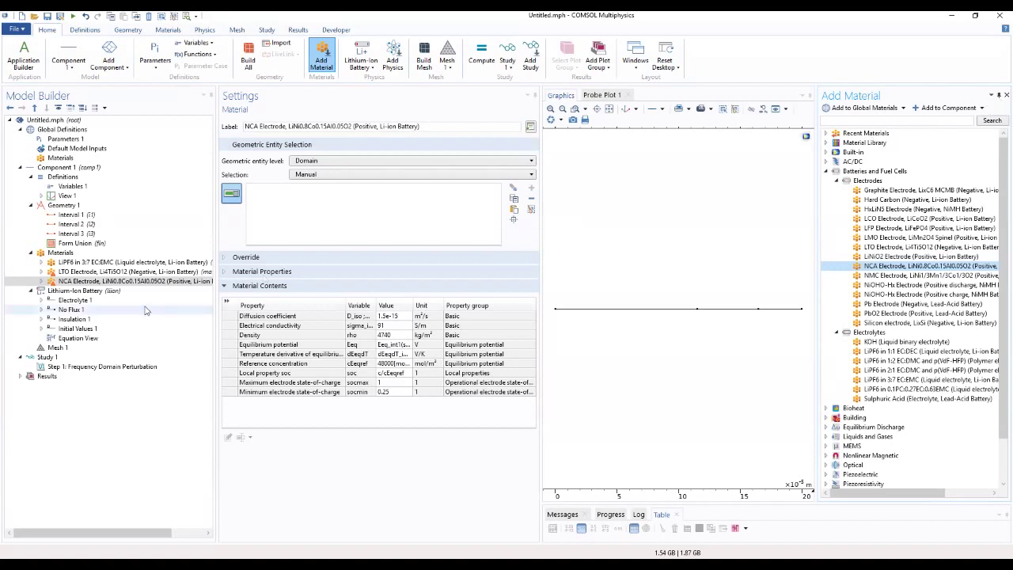
click(57, 263)
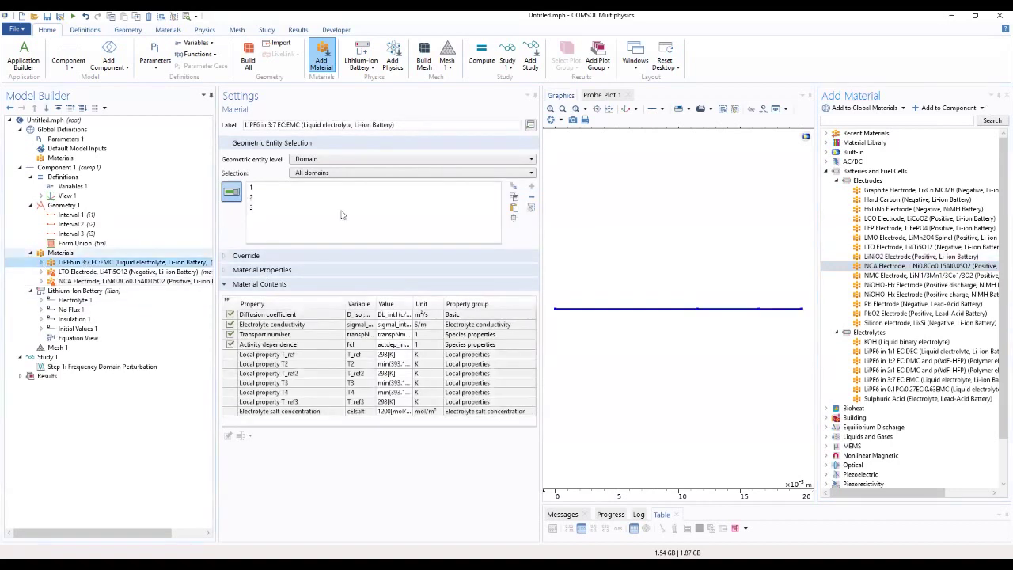
Close the library, widen the model tree, and expand the LiPF6, LTO and NCA material nodes.
click(1005, 95)
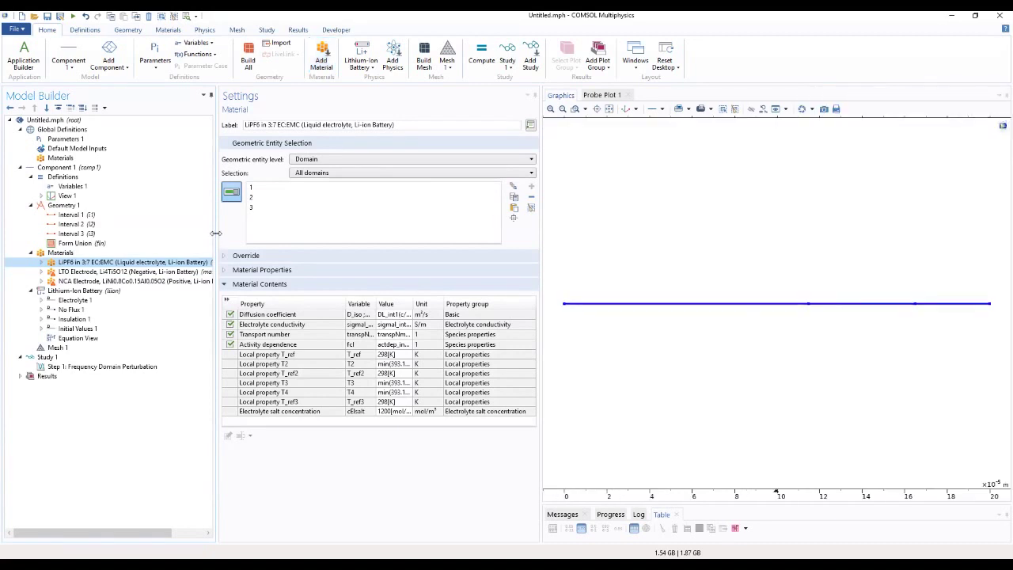
drag(216, 237, 257, 224)
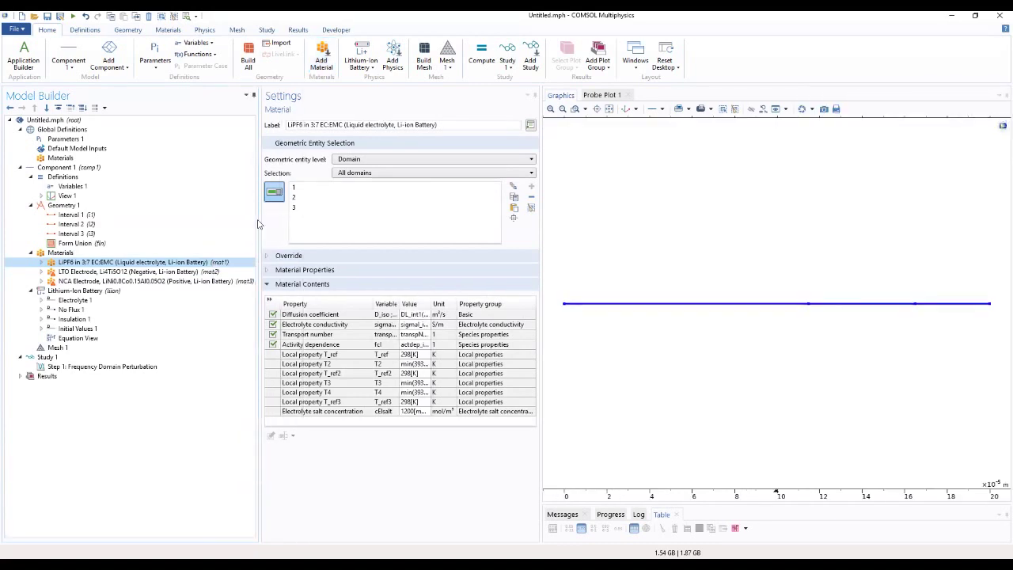
click(42, 262)
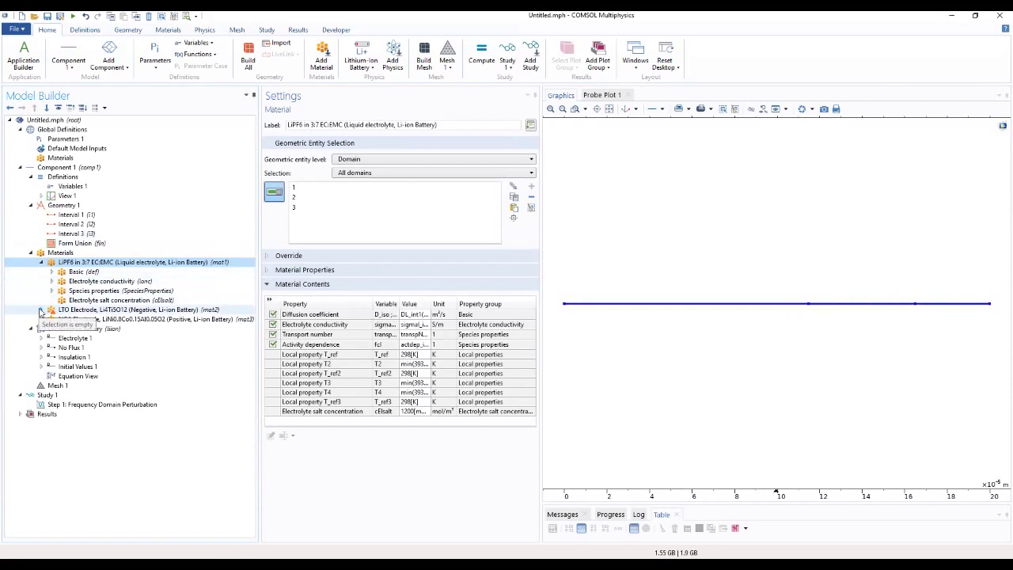
click(41, 309)
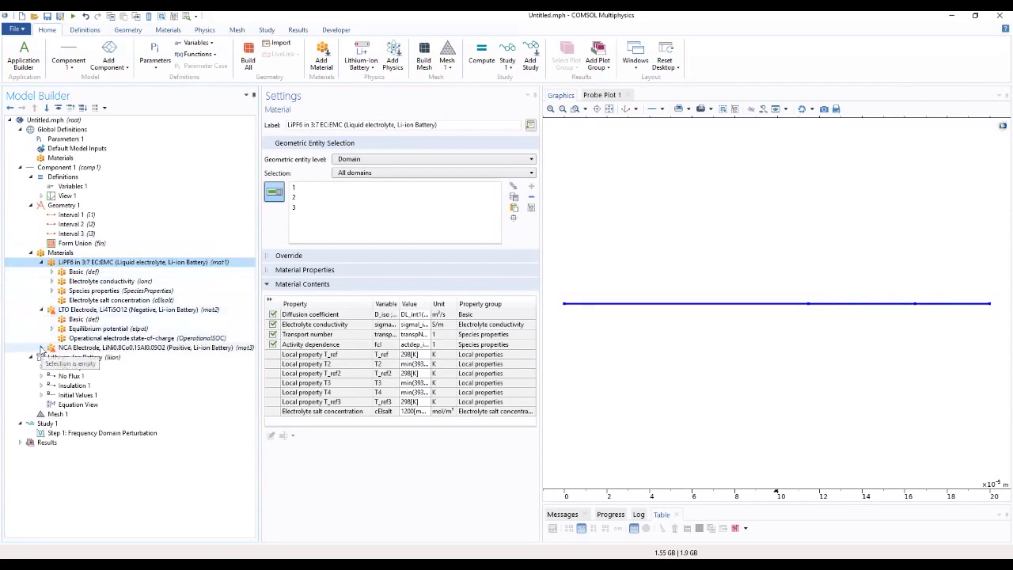
click(41, 348)
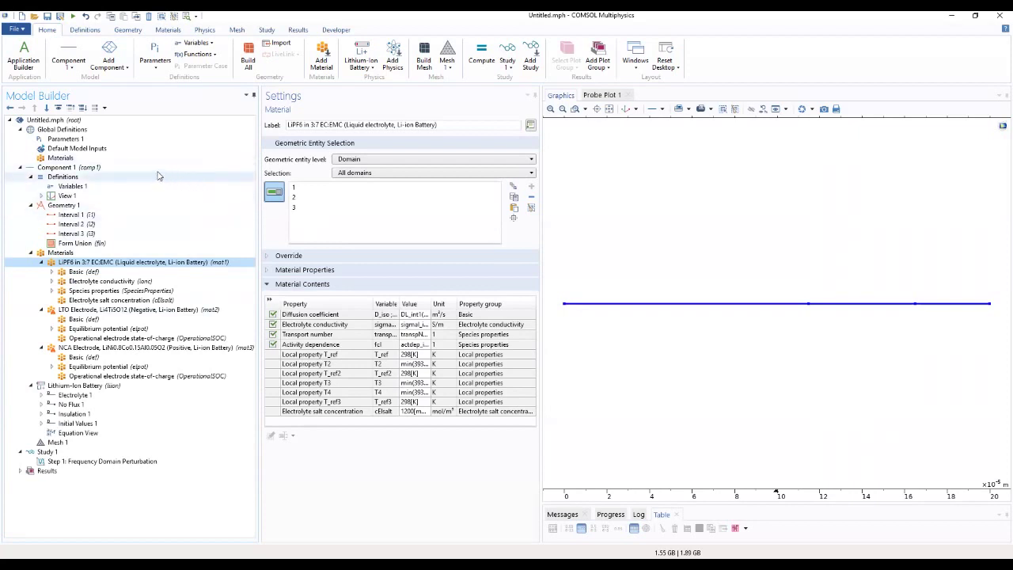
Add a Domain Point Probe labelled 'Reference Electrode (RE) Probe'.
click(72, 177)
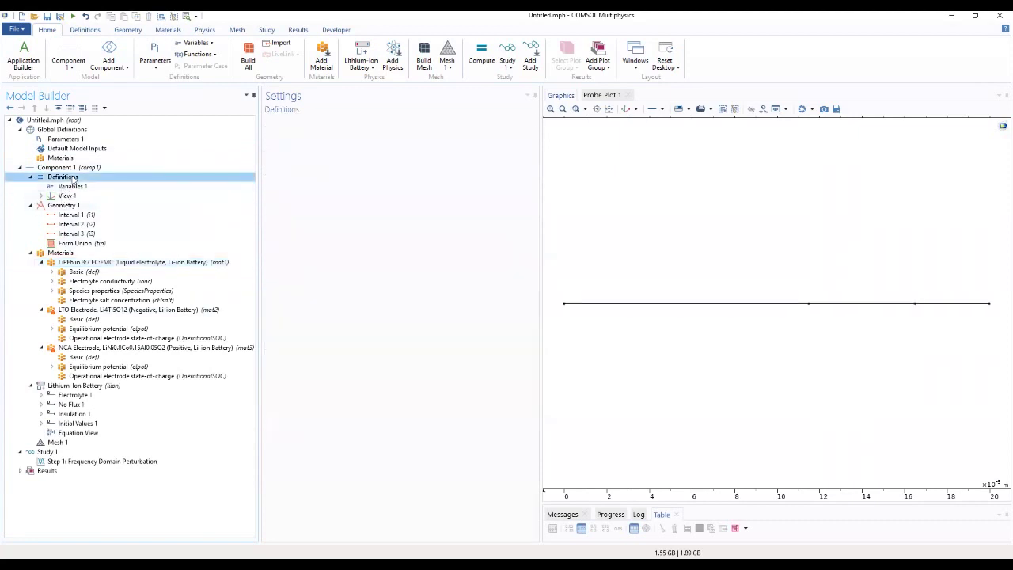
right_click(74, 180)
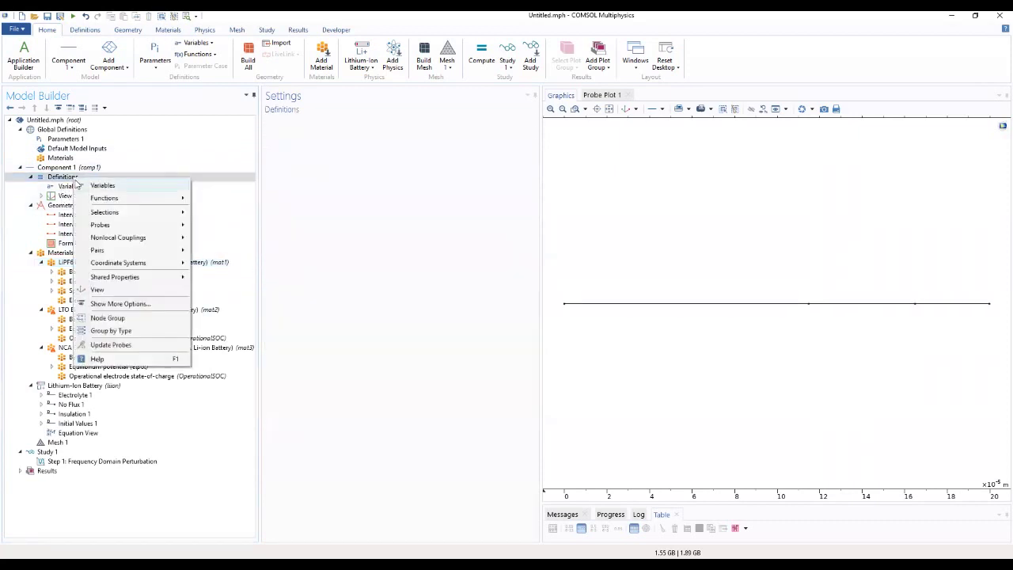
mouse_move(155, 227)
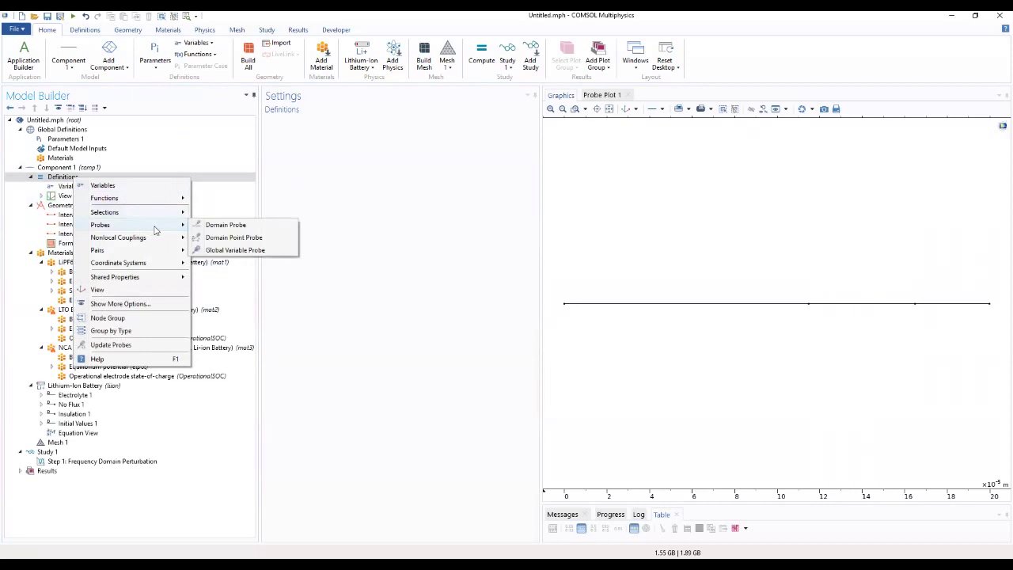
click(232, 239)
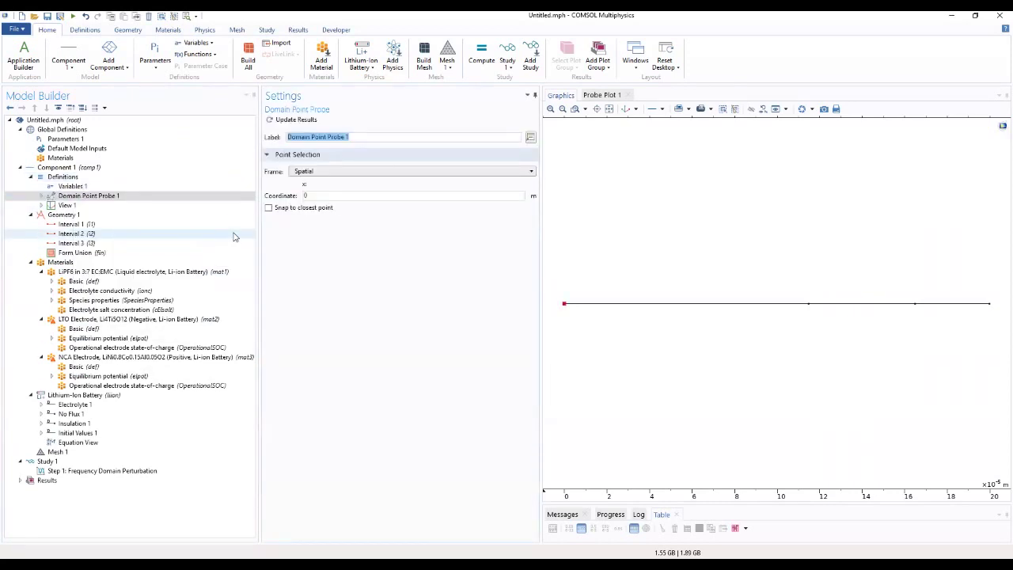
click(403, 136)
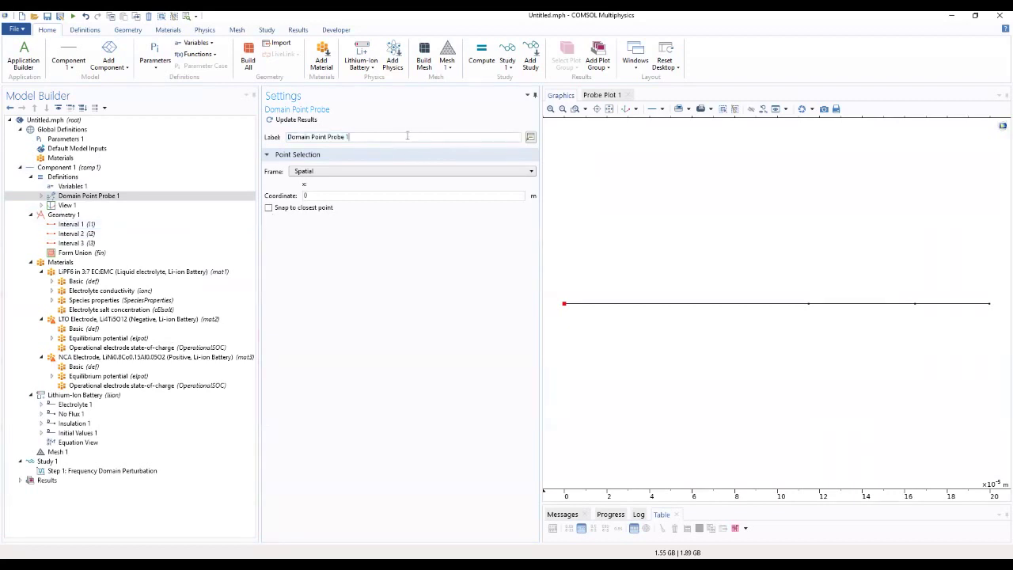
drag(407, 137, 258, 140)
text(Reference Electrode (RE) Probe)
Place the probe at coordinate L_neg + L_sep/2 and expand its node.
click(320, 195)
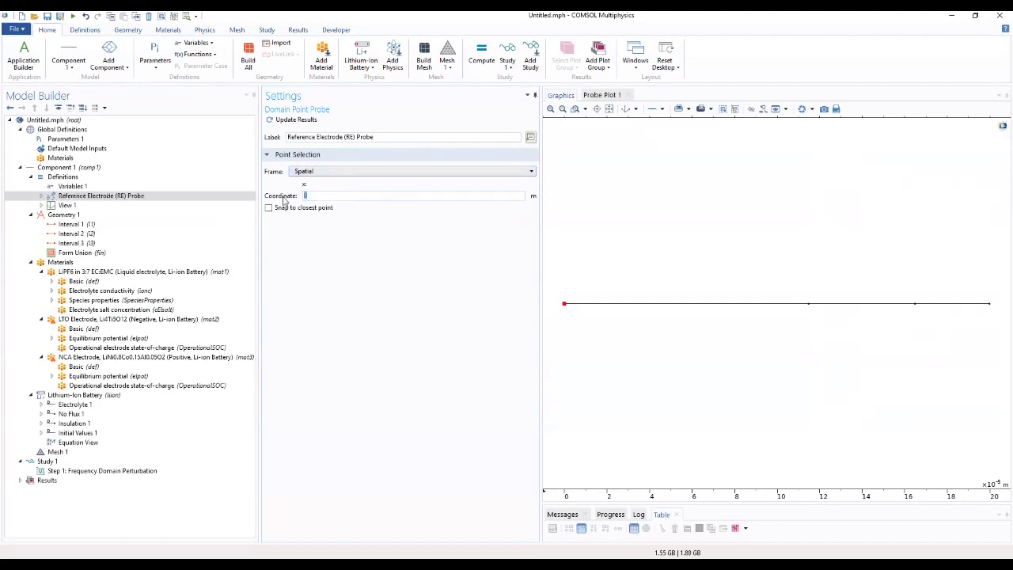
text(L/2)
key(BackSpace)
key(BackSpace)
text(_neg + L_sep/2)
click(54, 198)
click(42, 195)
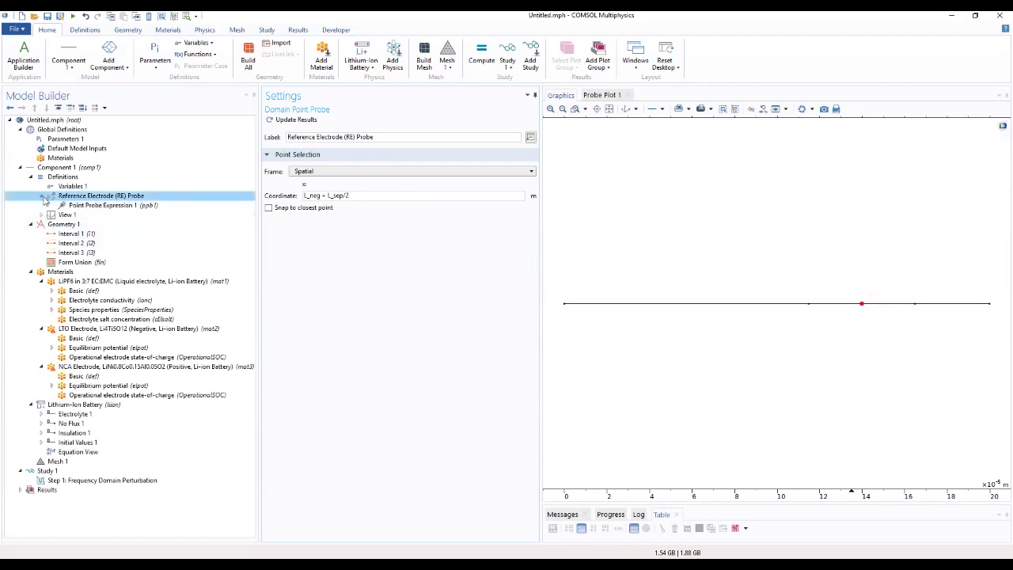
Rename Point Probe Expression 1's variable from ppb1 to RE_phi and view Variables 1.
click(94, 206)
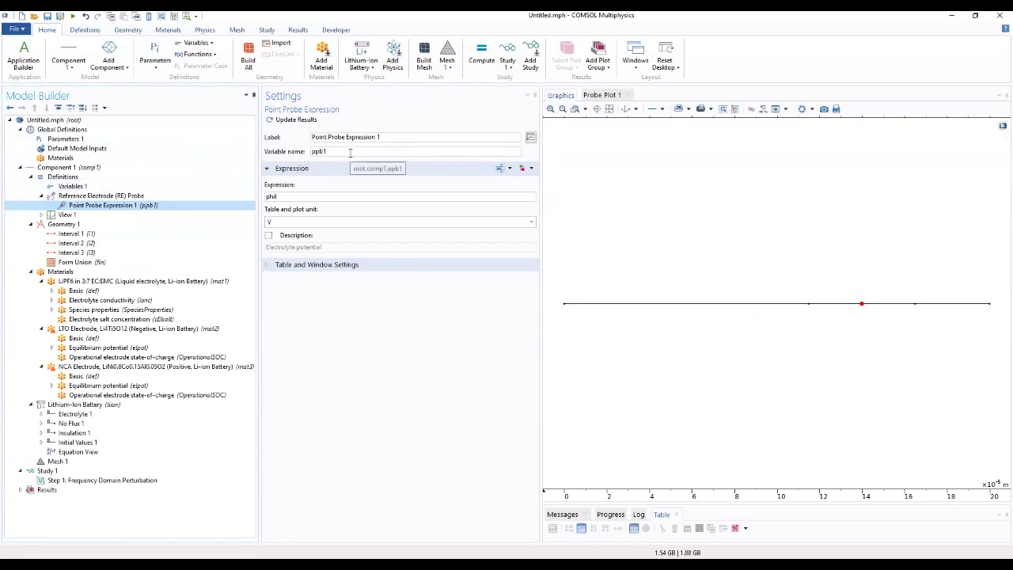
drag(351, 152, 270, 157)
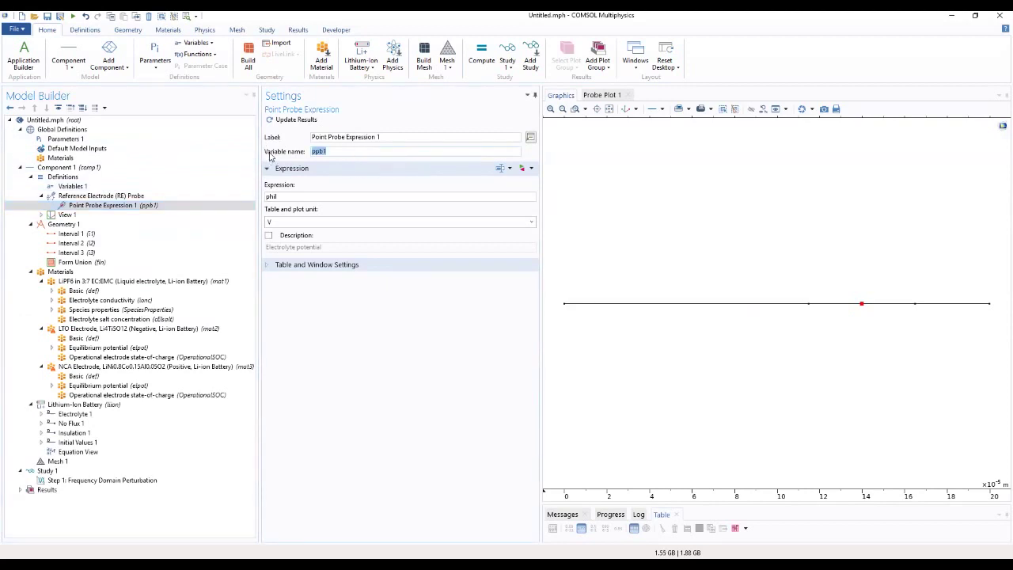
text(RE_PHI)
key(BackSpace)
key(BackSpace)
text(phi)
key(BackSpace)
key(BackSpace)
key(BackSpace)
text(phi)
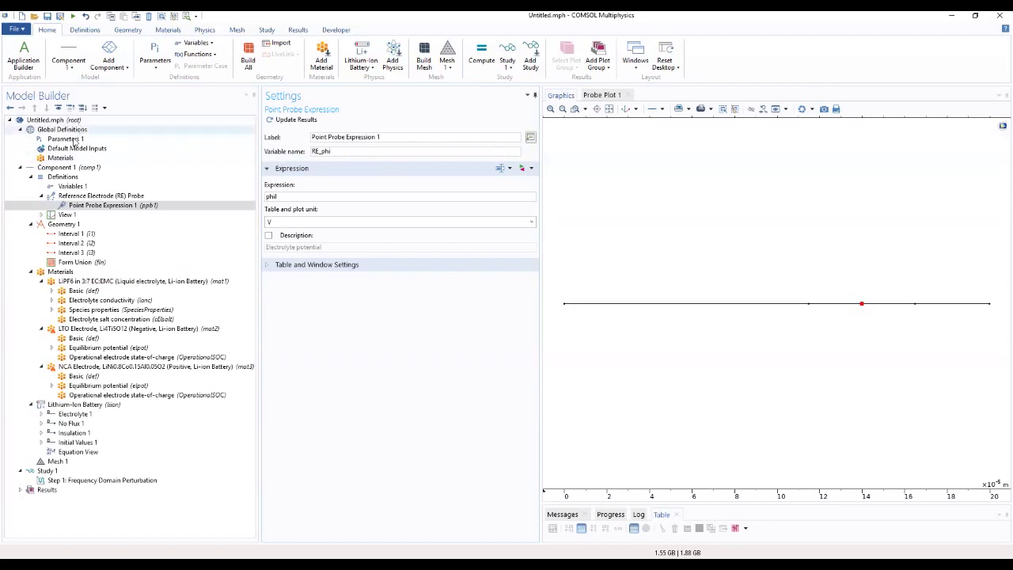
click(72, 186)
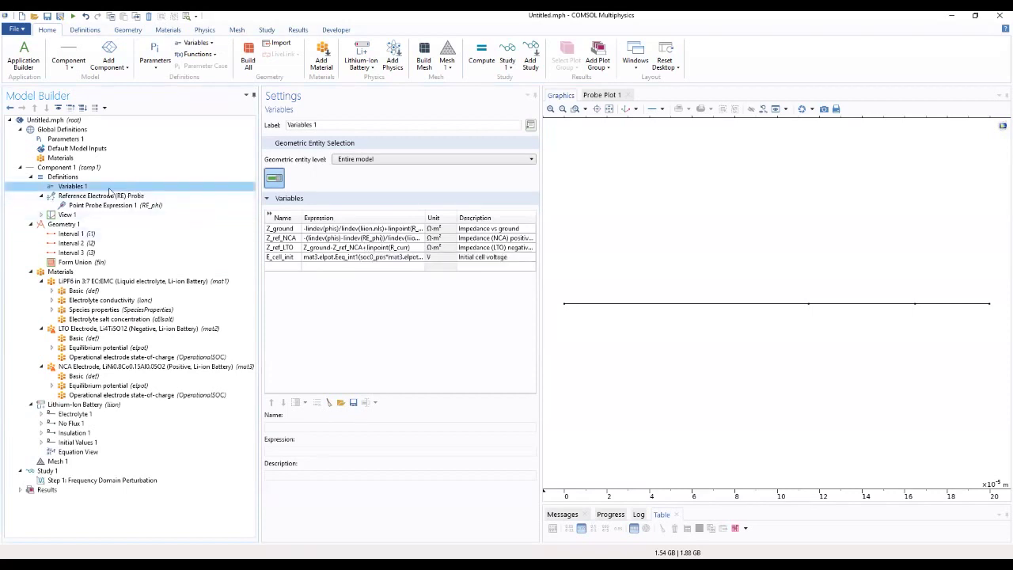
Add an Integration coupling at Boundary level on boundary 4, the line's right end point.
click(54, 178)
right_click(54, 178)
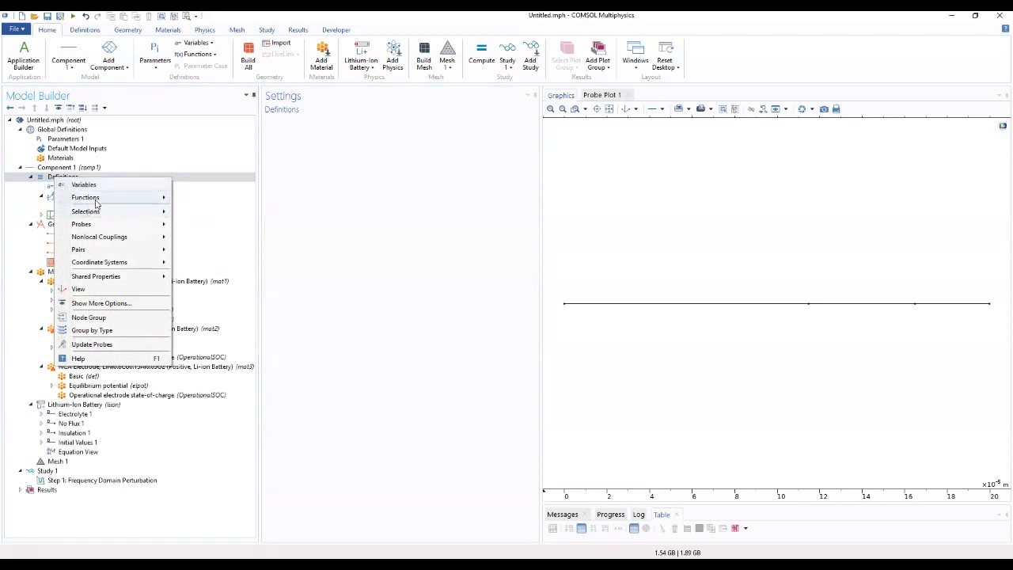
mouse_move(147, 199)
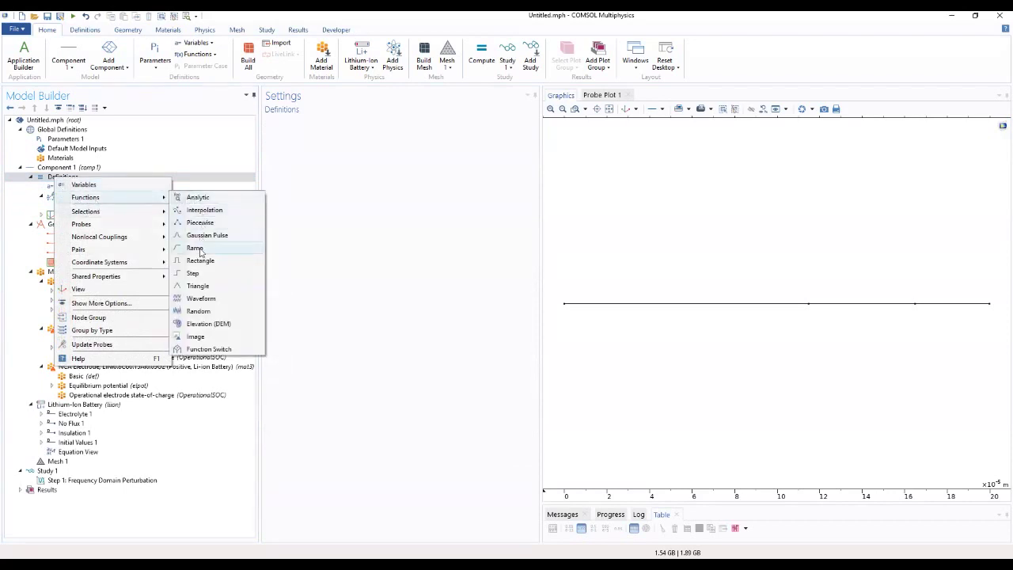
mouse_move(133, 238)
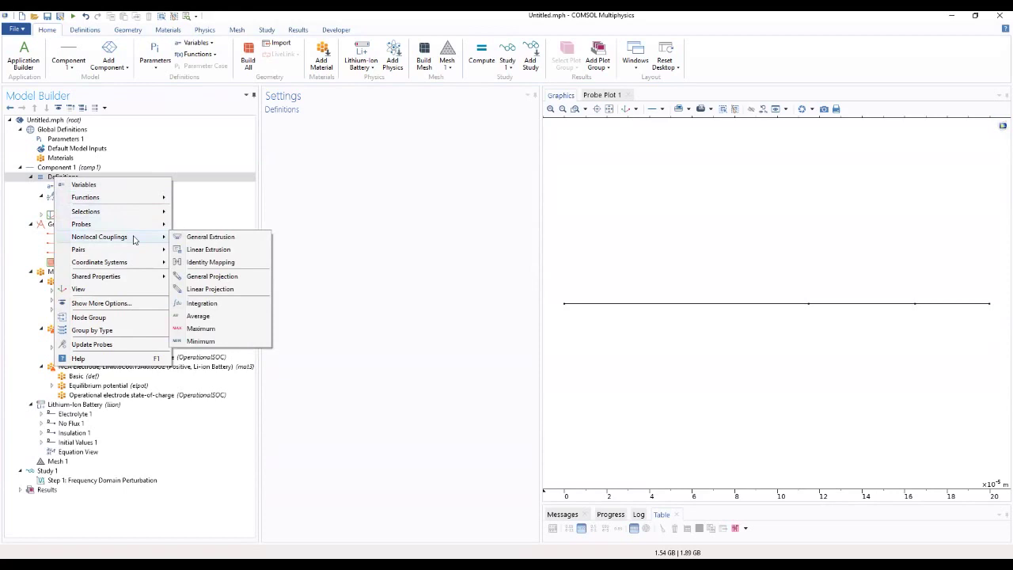
click(209, 308)
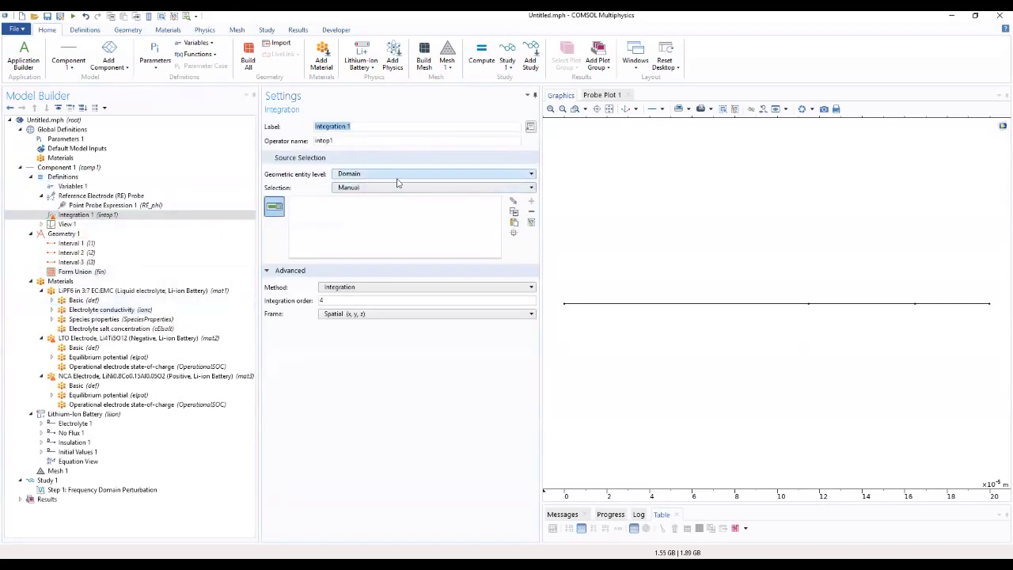
click(401, 176)
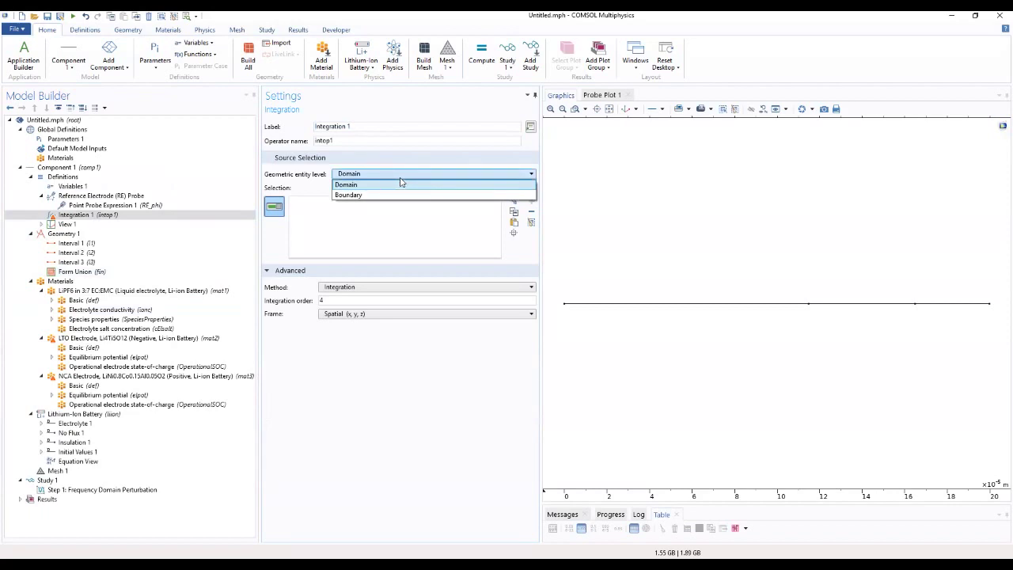
click(394, 195)
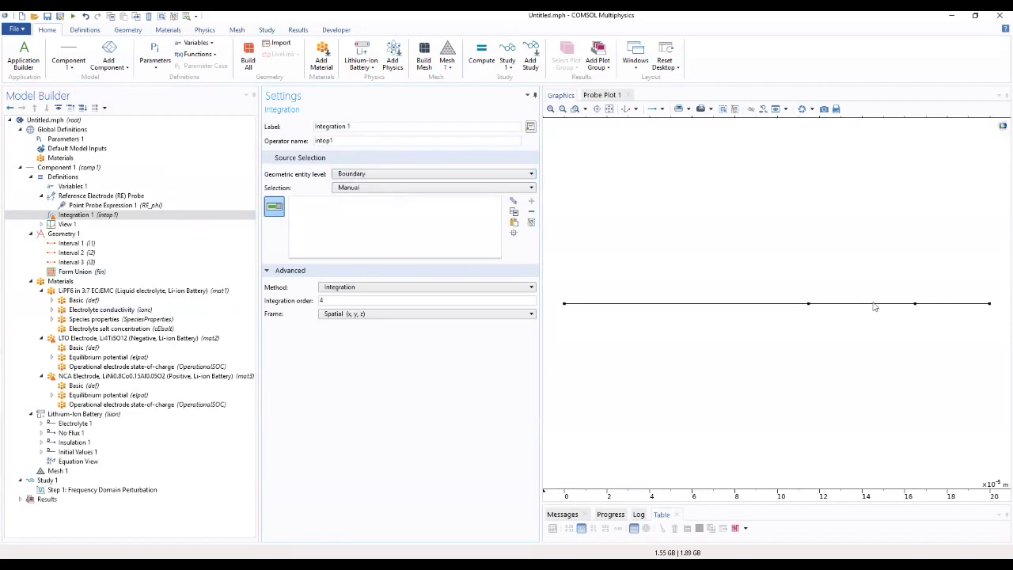
click(991, 305)
Add a Porous Electrode on domain 1 using LTO Electrode (mat2) as electrode material.
click(94, 416)
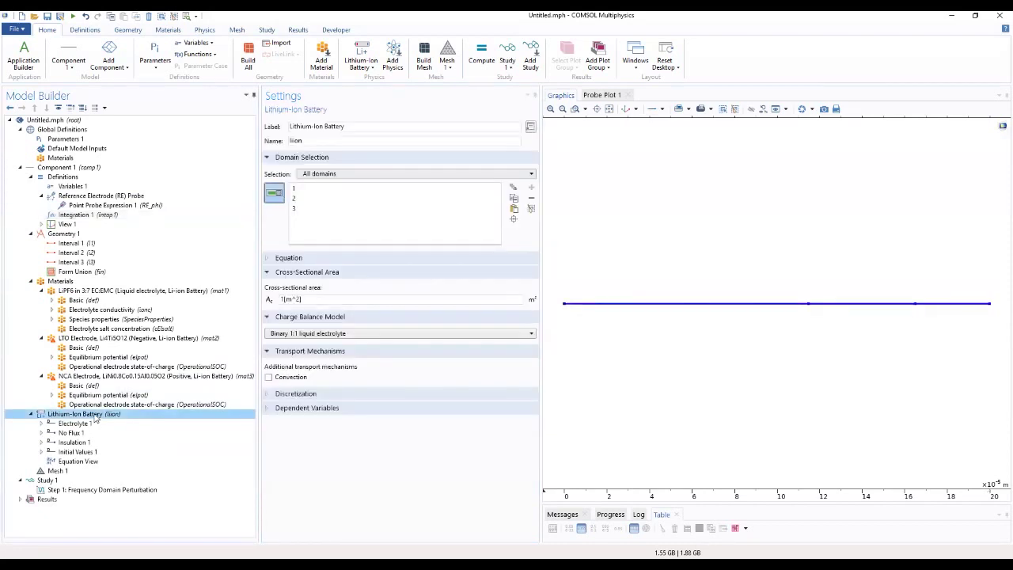
right_click(95, 419)
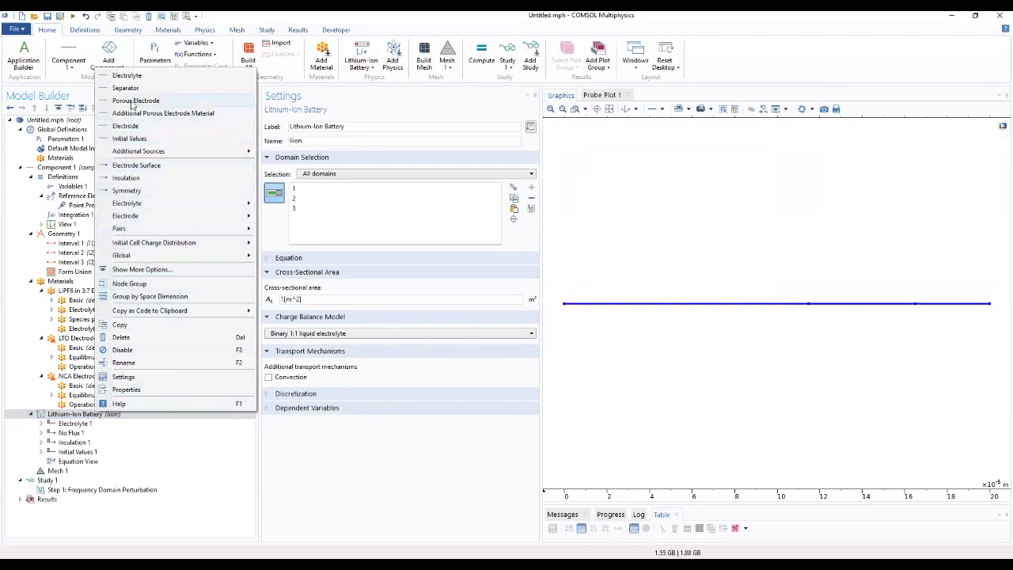
click(135, 101)
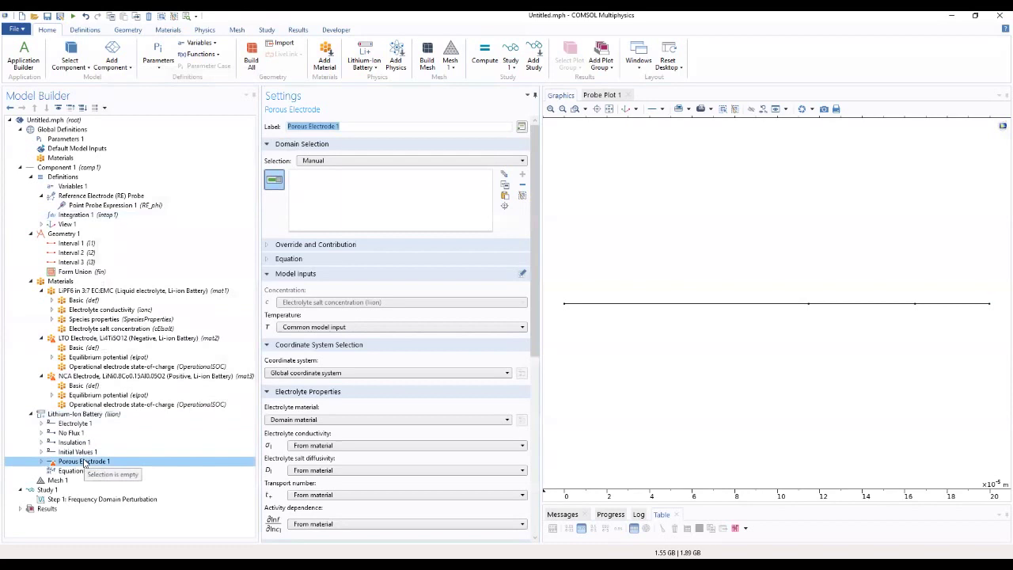
click(594, 304)
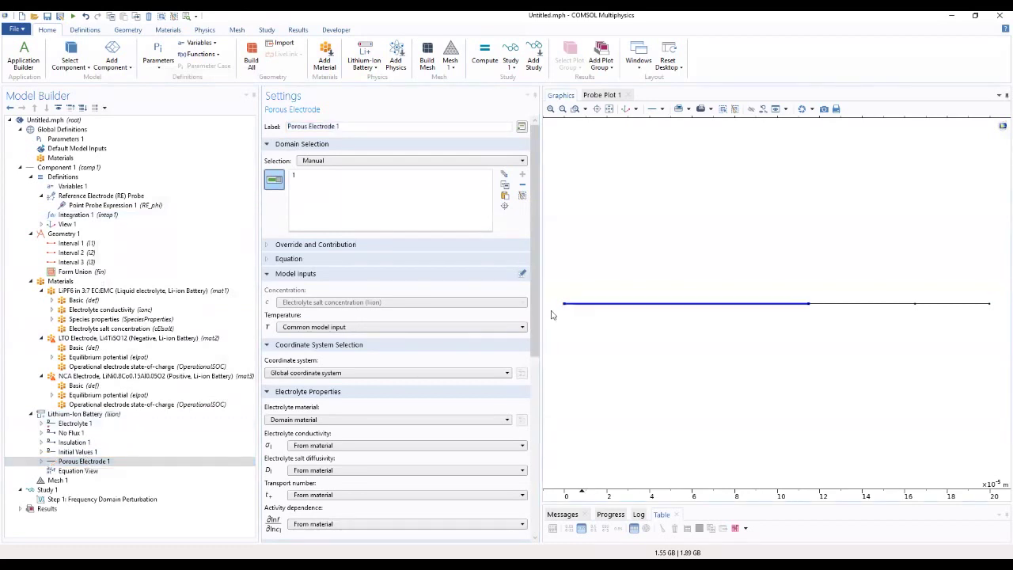
drag(529, 309, 548, 446)
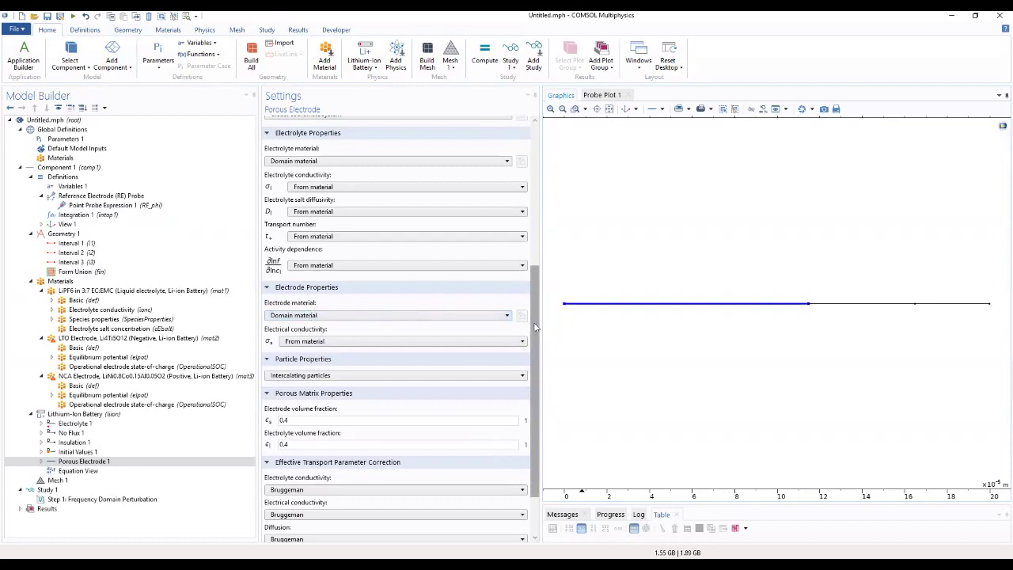
click(401, 316)
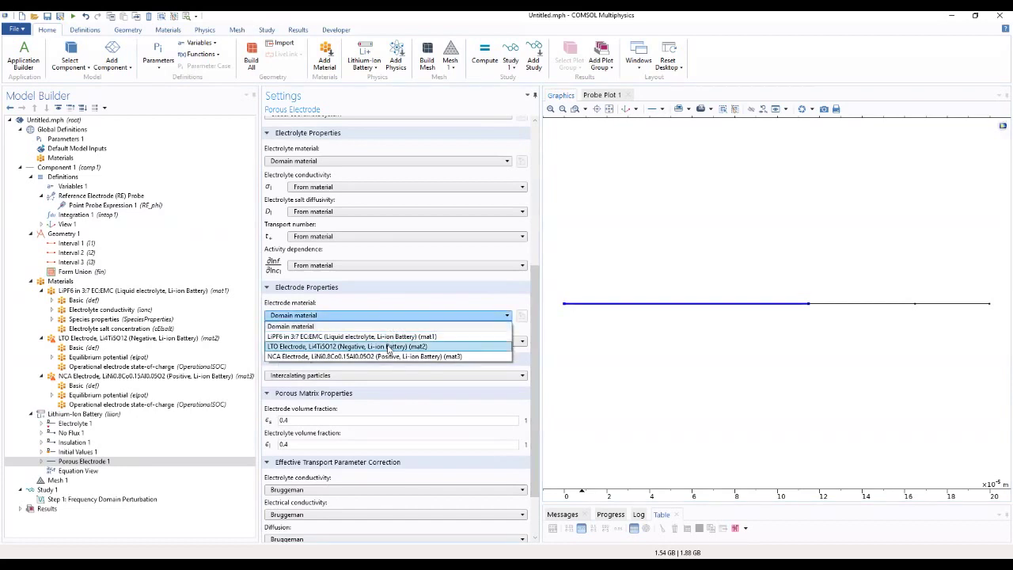
click(388, 347)
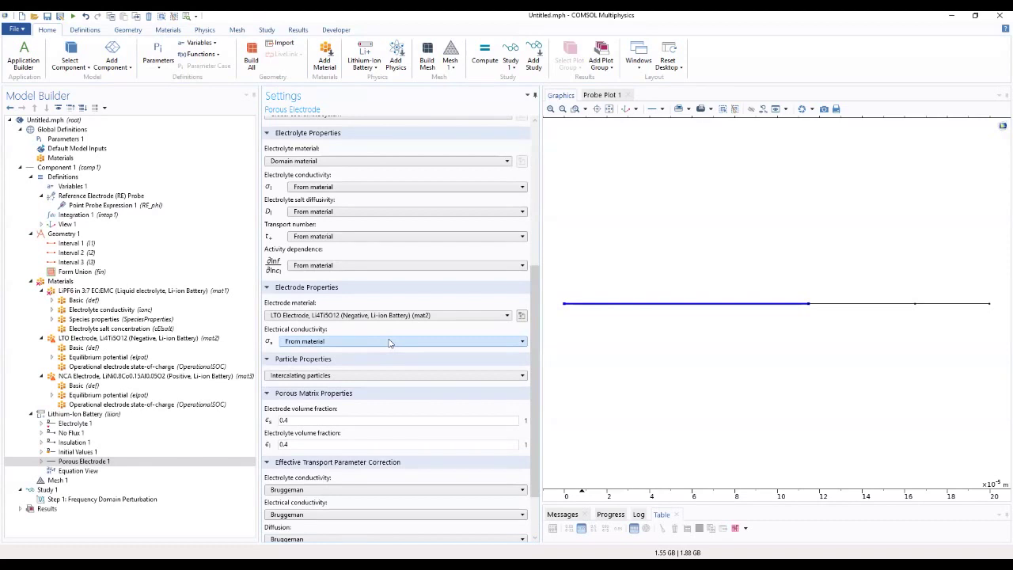
drag(536, 287, 538, 348)
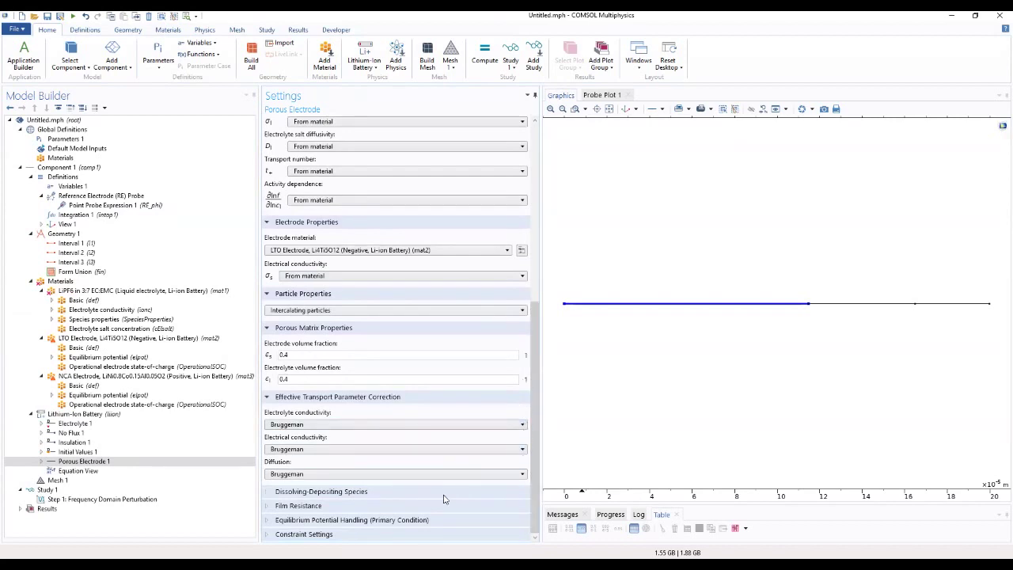
Set the film resistance to Surface resistance with value Rfilm_neg.
click(342, 508)
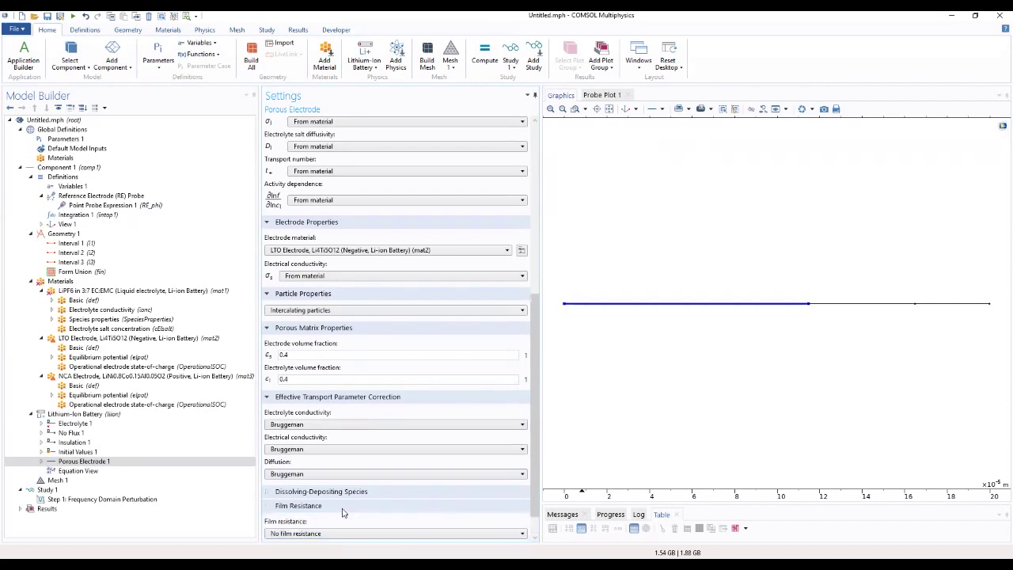
click(341, 534)
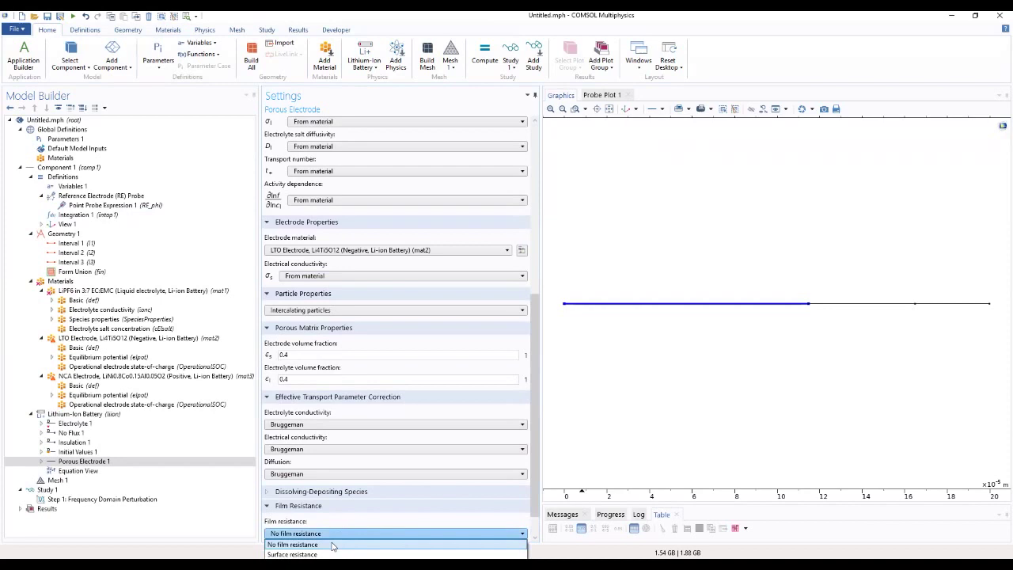
click(332, 546)
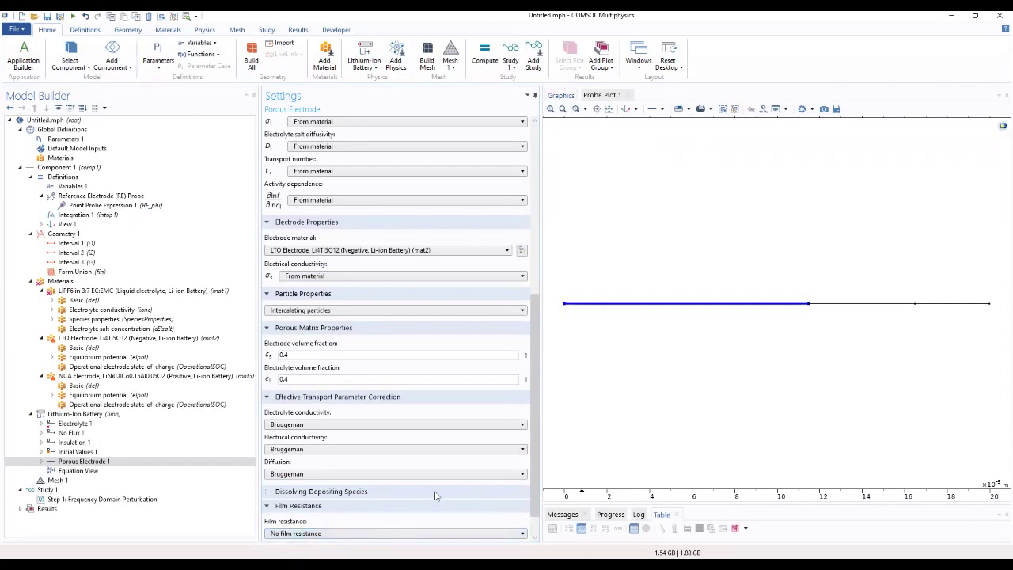
drag(530, 421, 528, 459)
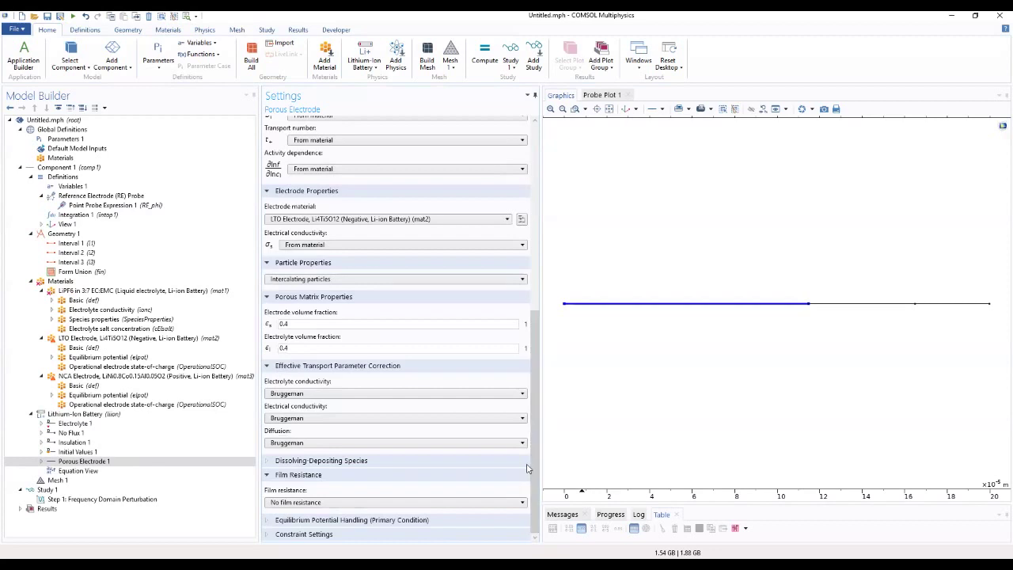
click(317, 504)
click(320, 523)
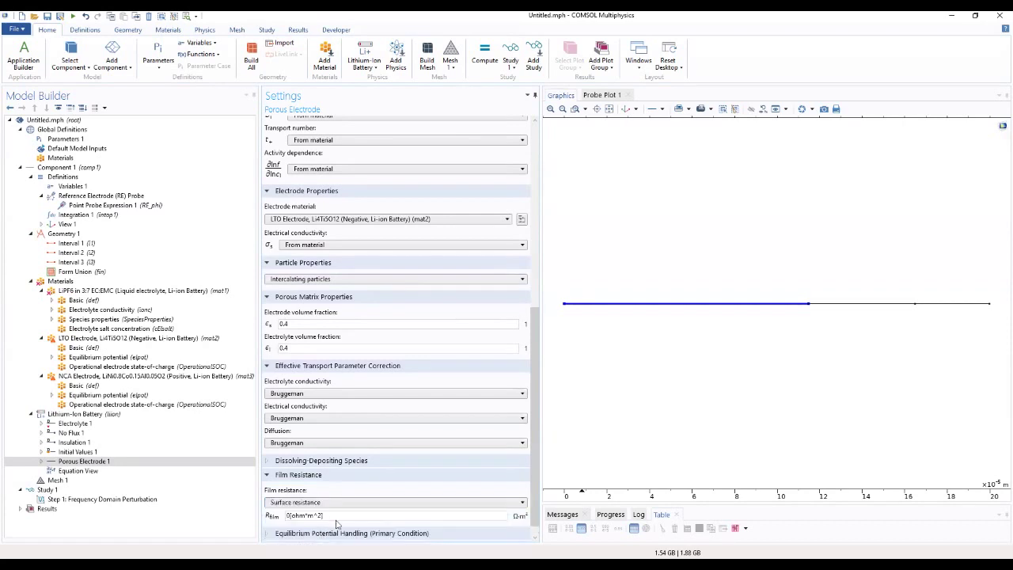
drag(346, 515, 265, 515)
text(Rfilm_neg)
Set the electrode and electrolyte volume fractions to epss_neg and epsl_neg.
scroll(532, 489, down, 1)
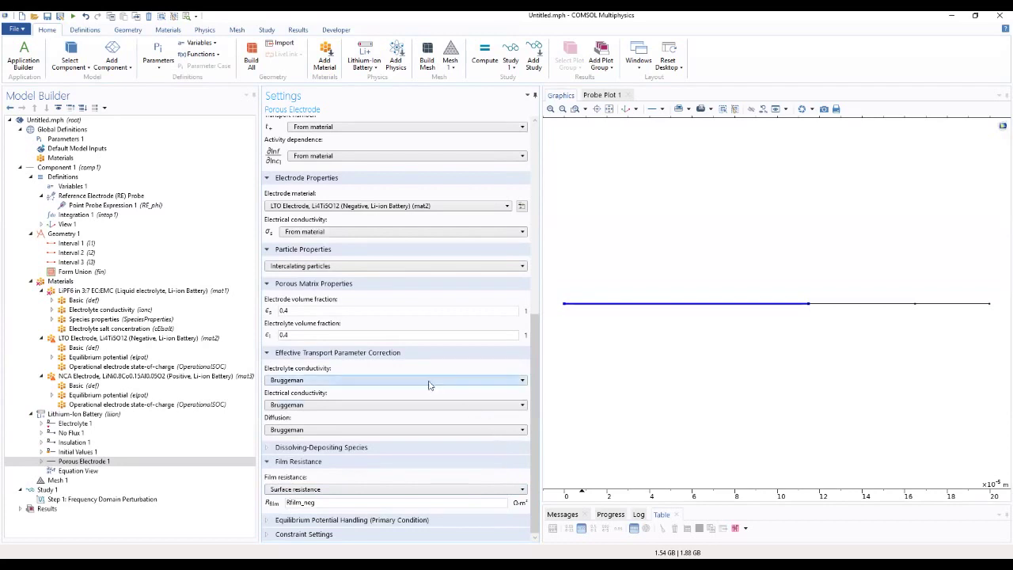
click(331, 310)
drag(331, 310, 266, 314)
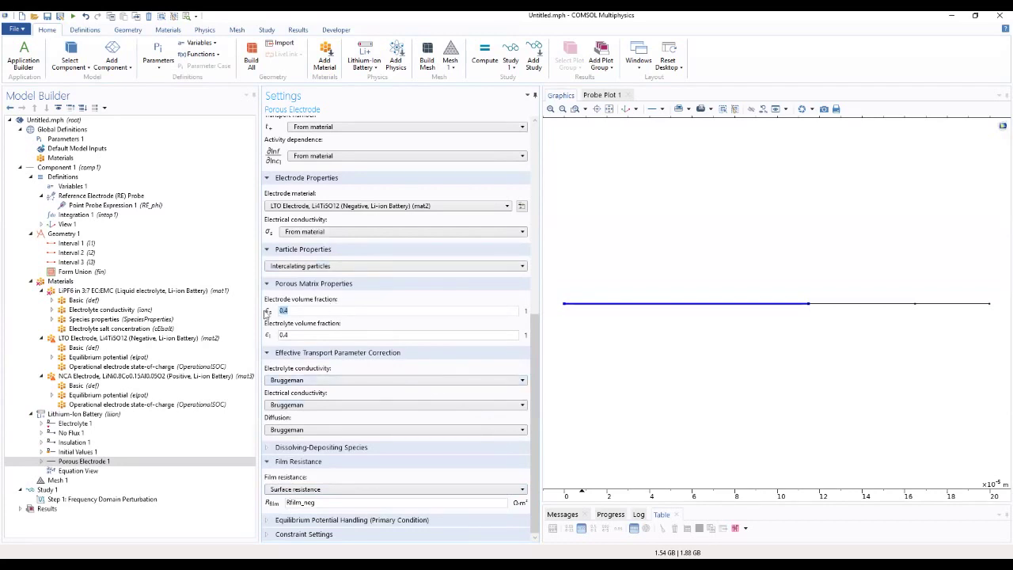
text(epss_neg)
drag(301, 333, 272, 337)
text(epsl_neg)
Use user-defined correction epsl_neg^brugl_neg for electrolyte conductivity and diffusion, then expand Porous Electrode 1.
click(320, 381)
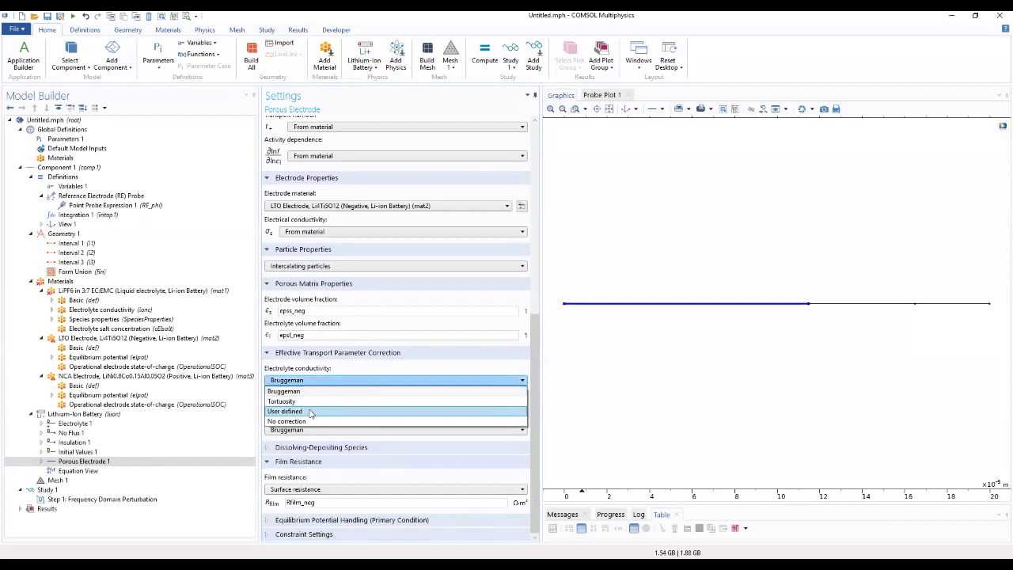
click(314, 412)
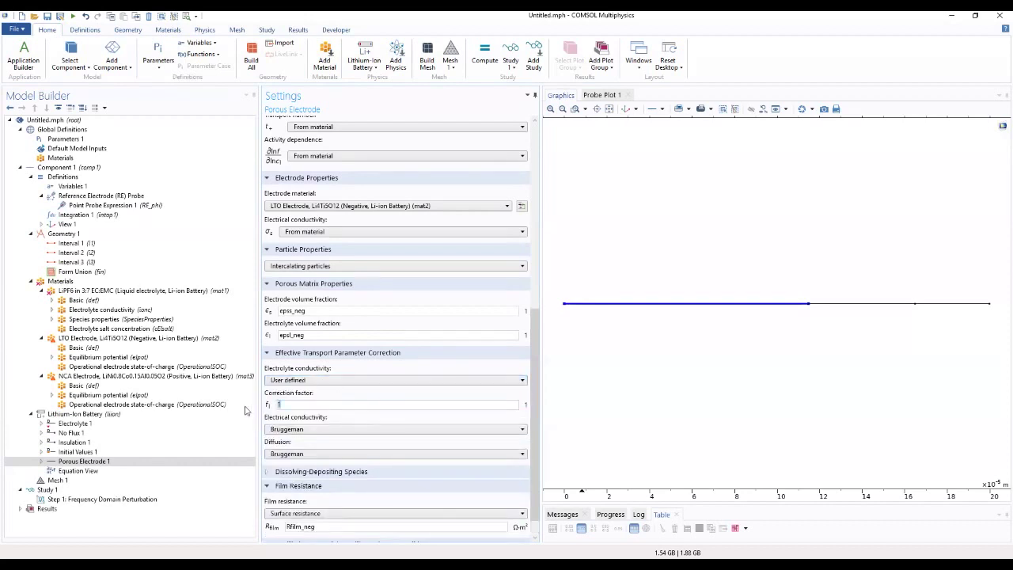
text(epsl_neg^brugl_neg)
drag(345, 405, 262, 408)
key(ctrl+c)
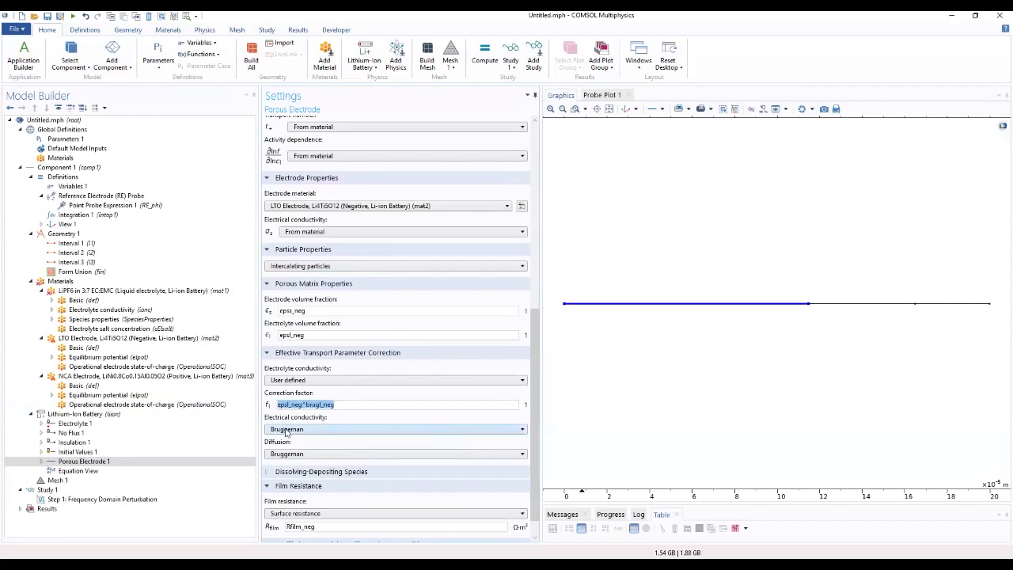
click(316, 454)
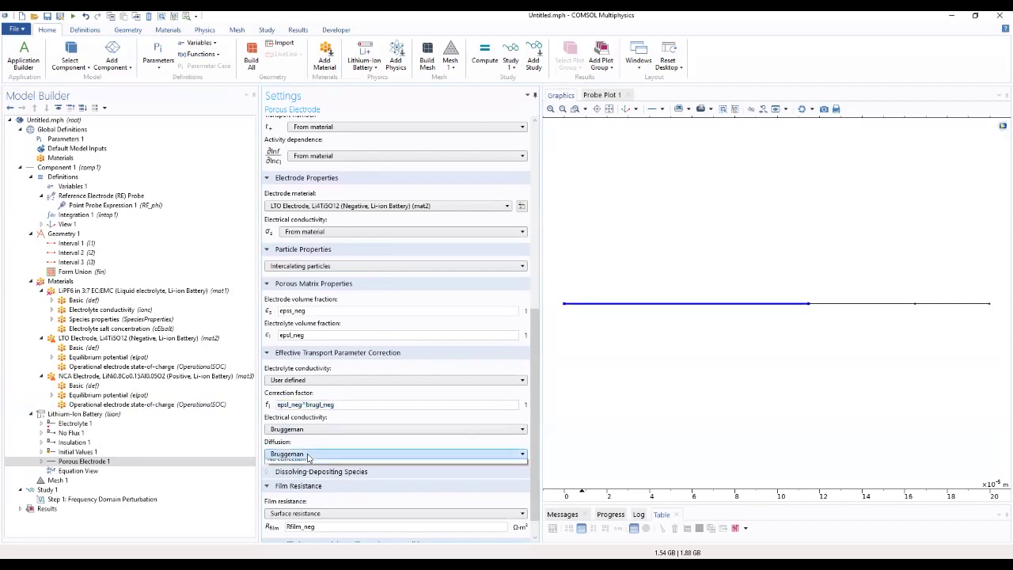
click(310, 485)
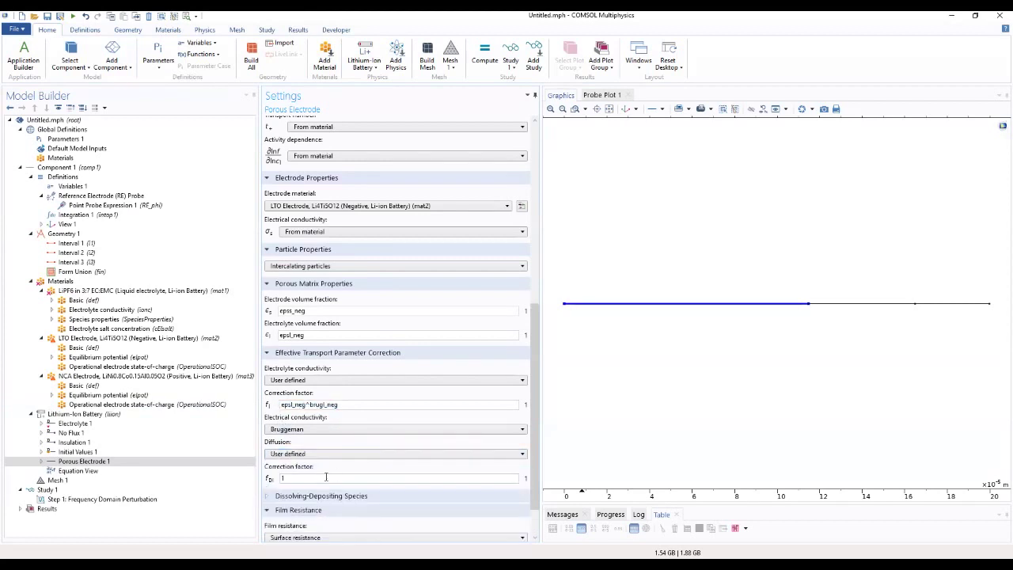
key(ctrl+v)
click(95, 461)
click(42, 462)
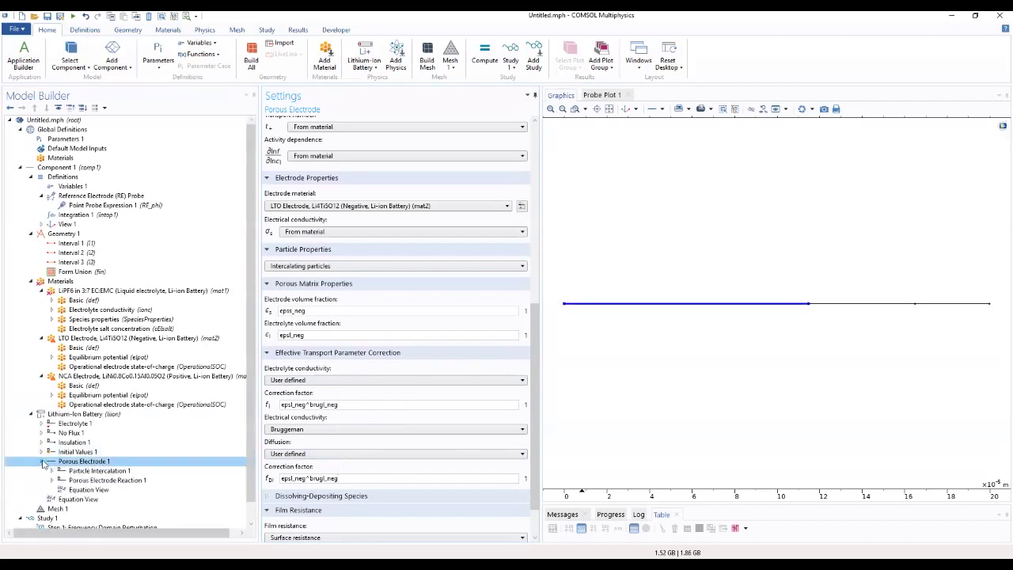
Set Particle Intercalation 1's particle material to LTO Electrode (mat2).
click(86, 471)
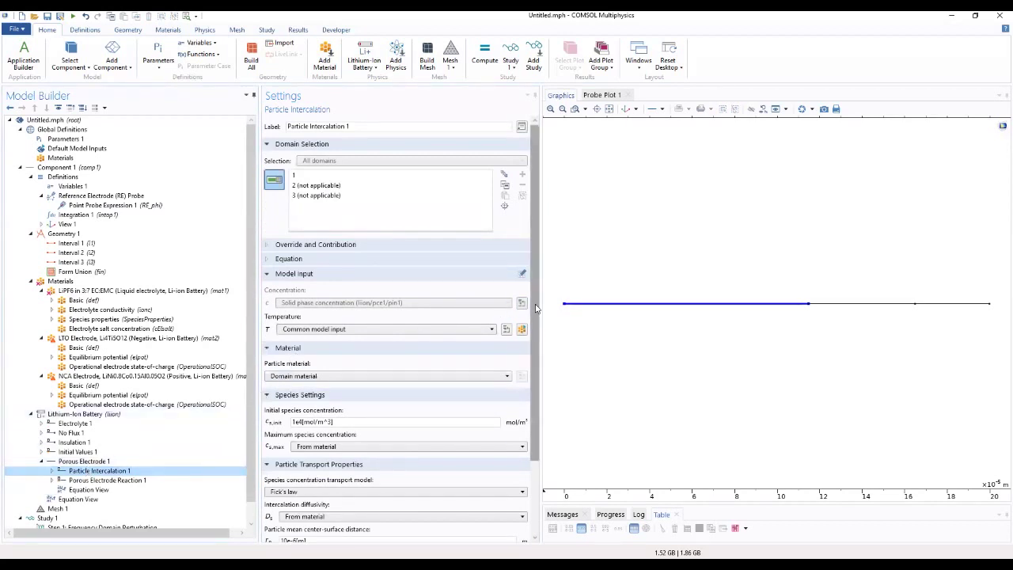
click(367, 377)
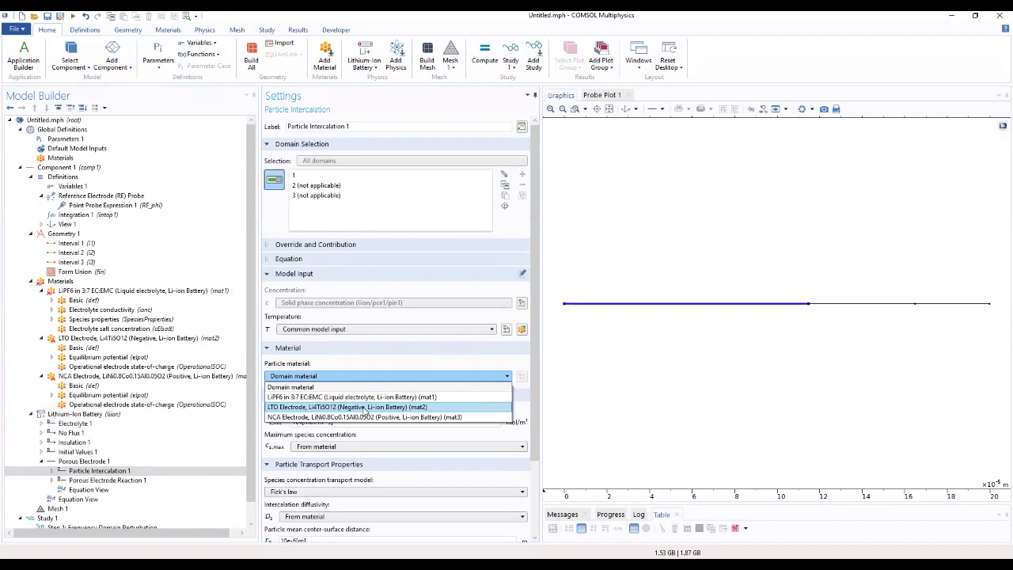
click(366, 407)
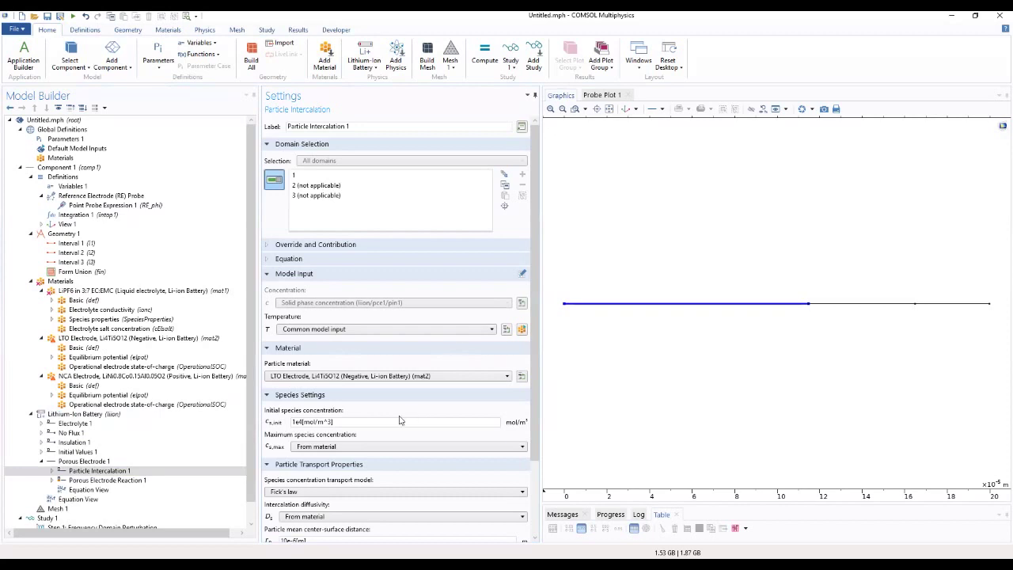
Enter mat2.elpot.cEeqref*soc0_neg as the initial species concentration.
drag(400, 422, 292, 424)
text(mat)
text(2.elpot)
text(.c)
text(E)
text(eq)
text(re)
text(f&)
key(BackSpace)
key(BackSpace)
text(*soc0_neg)
key(ctrl+shift+Left)
key(shift+Home)
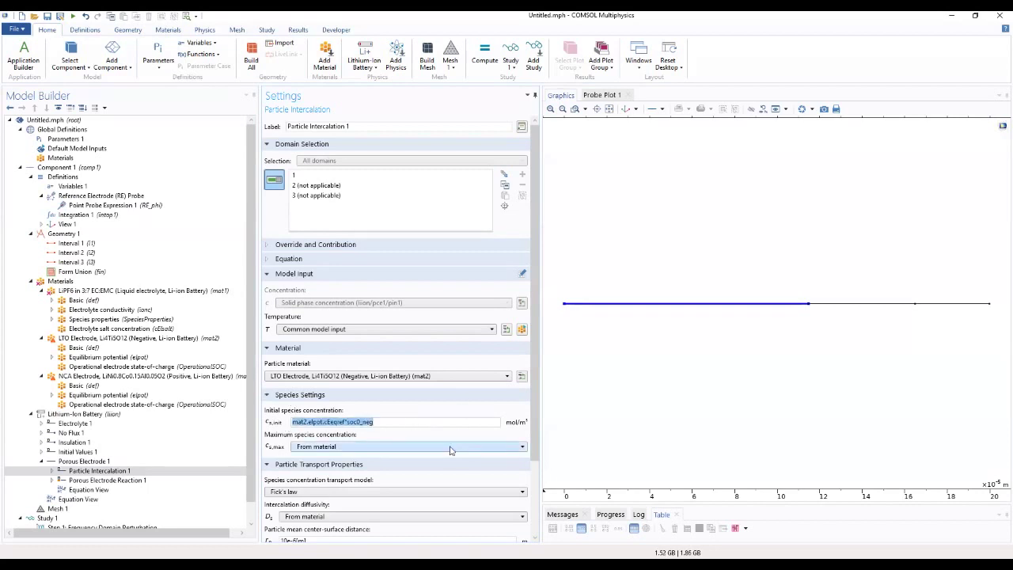
click(483, 424)
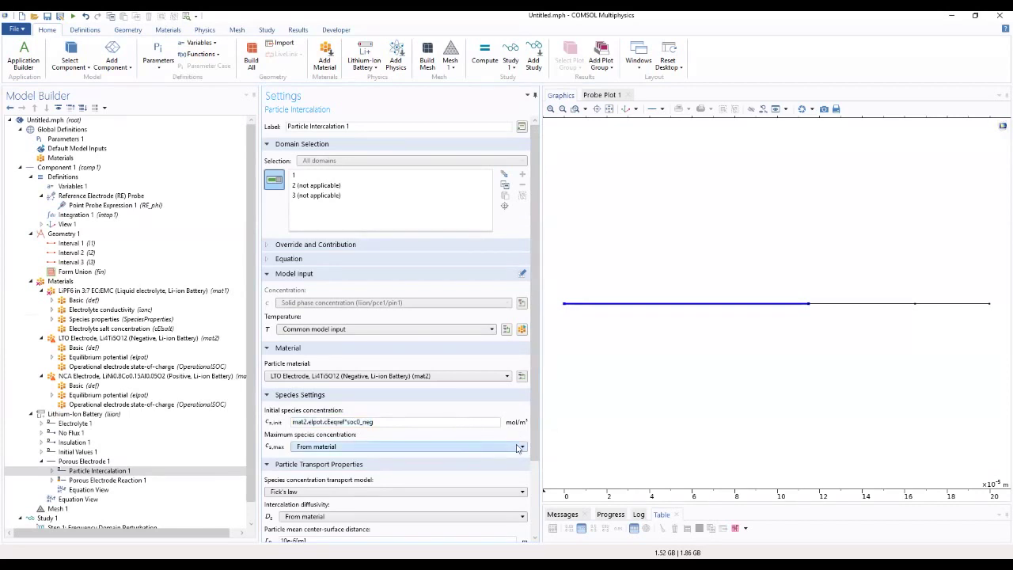
scroll(535, 445, down, 1)
scroll(535, 445, down, 3)
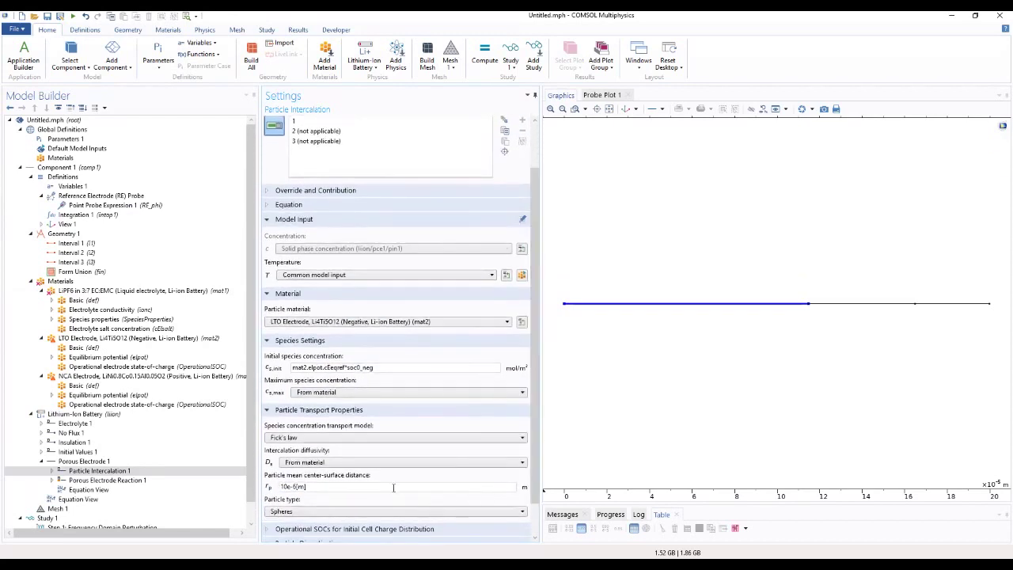
drag(332, 486, 240, 492)
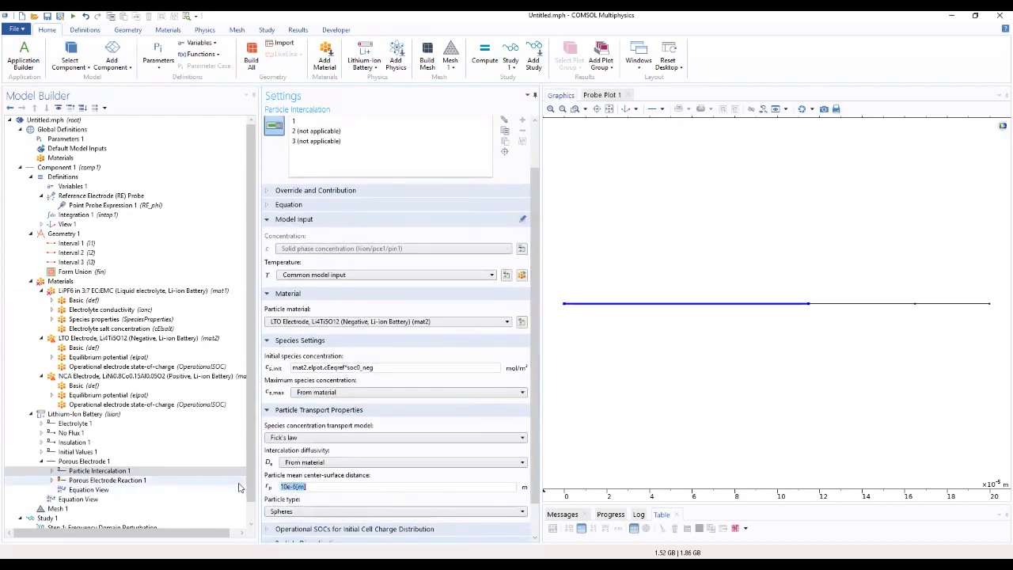